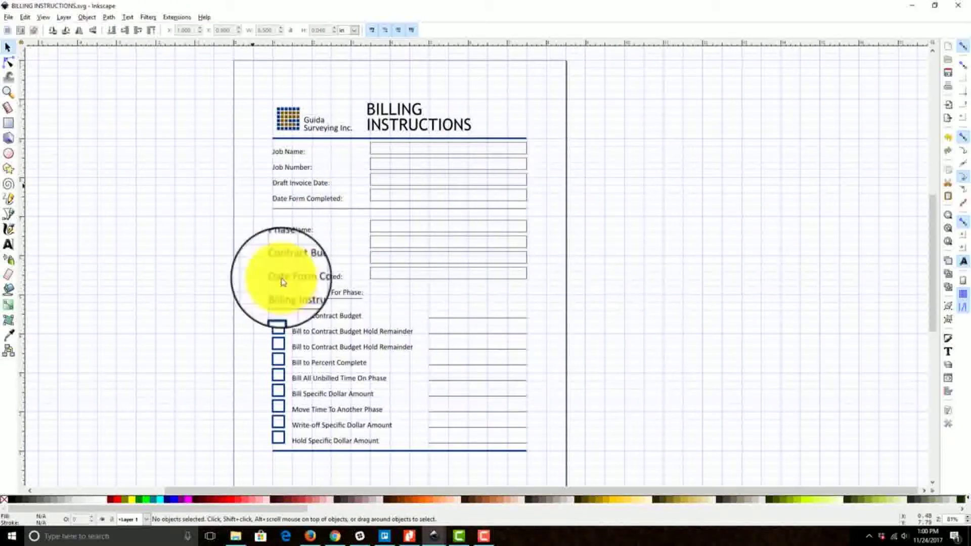
Step: Save the form as a new file named BILLING INSTRUCTIONS-PHASE in the FORMS folder
{"action": "left_click_drag", "start_coordinate": [611, 445], "coordinate": [753, 336]}
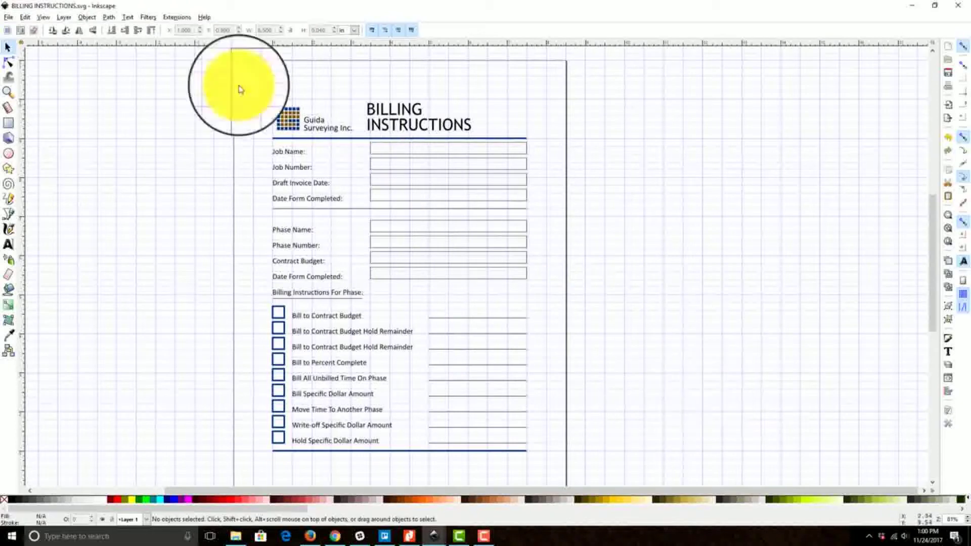
{"action": "left_click", "coordinate": [10, 19]}
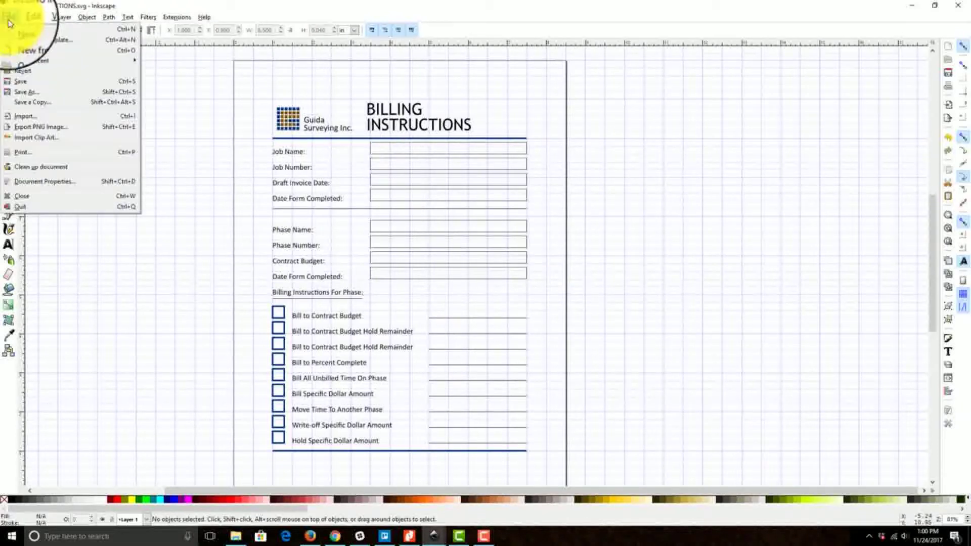
{"action": "left_click", "coordinate": [27, 92]}
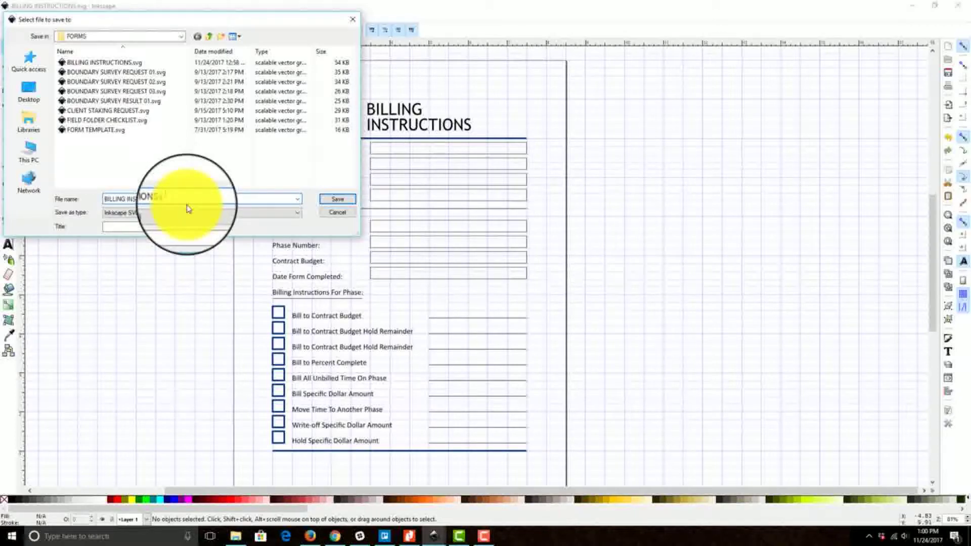
{"action": "left_click", "coordinate": [329, 202]}
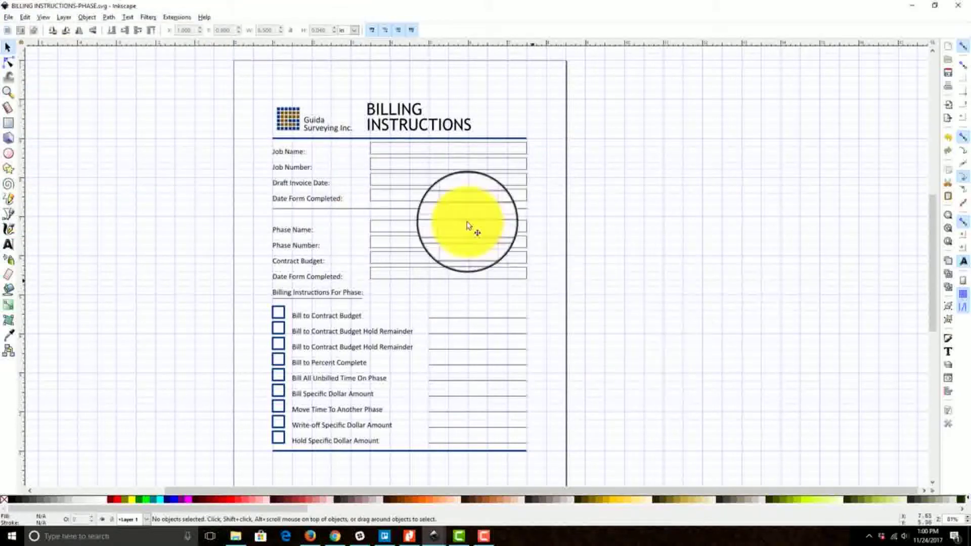
Step: Delete the job section from Job Name to its Date Form Completed row, including the fields and divider line
{"action": "left_click_drag", "start_coordinate": [657, 212], "coordinate": [244, 144]}
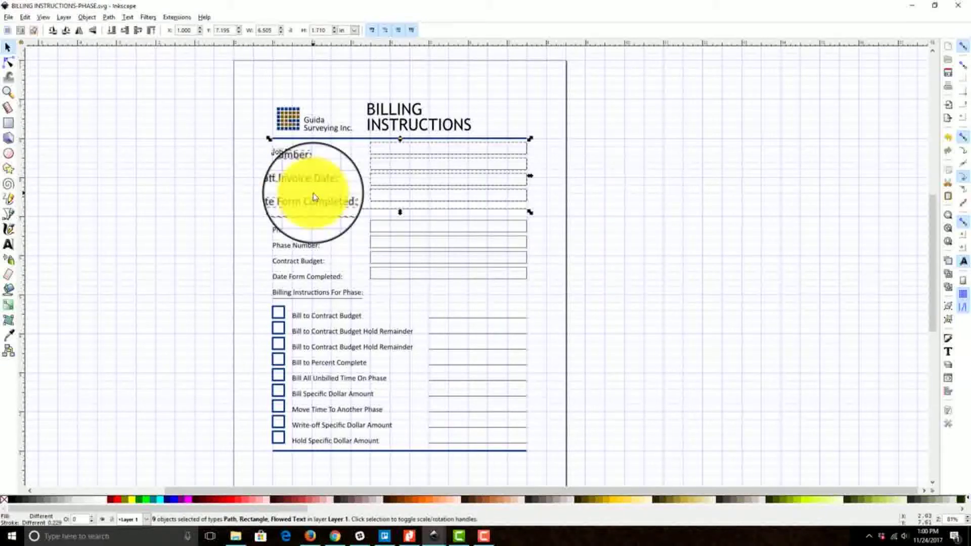
{"action": "key", "text": "Delete"}
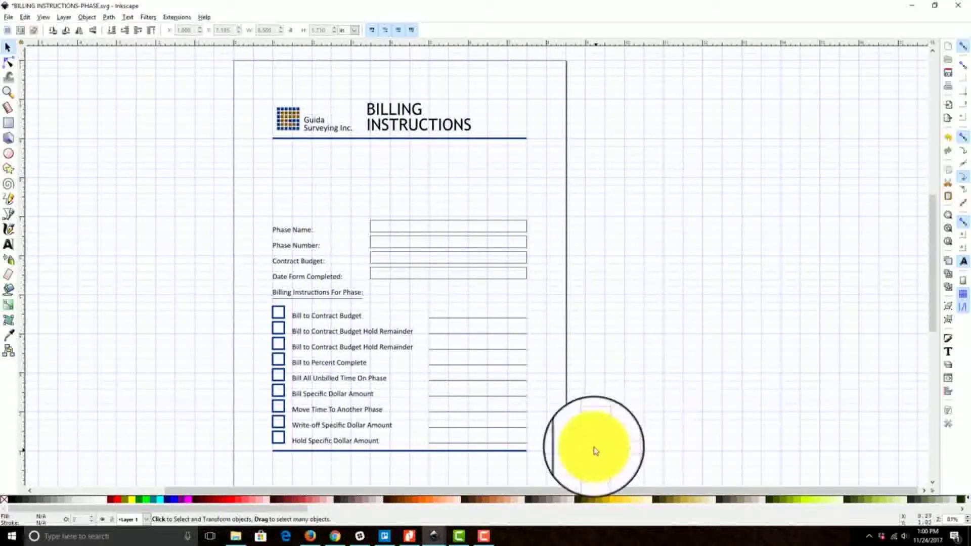
Step: Move the phase fields and the whole billing checklist up 2 in, directly beneath the header line
{"action": "left_click_drag", "start_coordinate": [609, 439], "coordinate": [493, 384]}
{"action": "left_click_drag", "start_coordinate": [560, 451], "coordinate": [232, 178]}
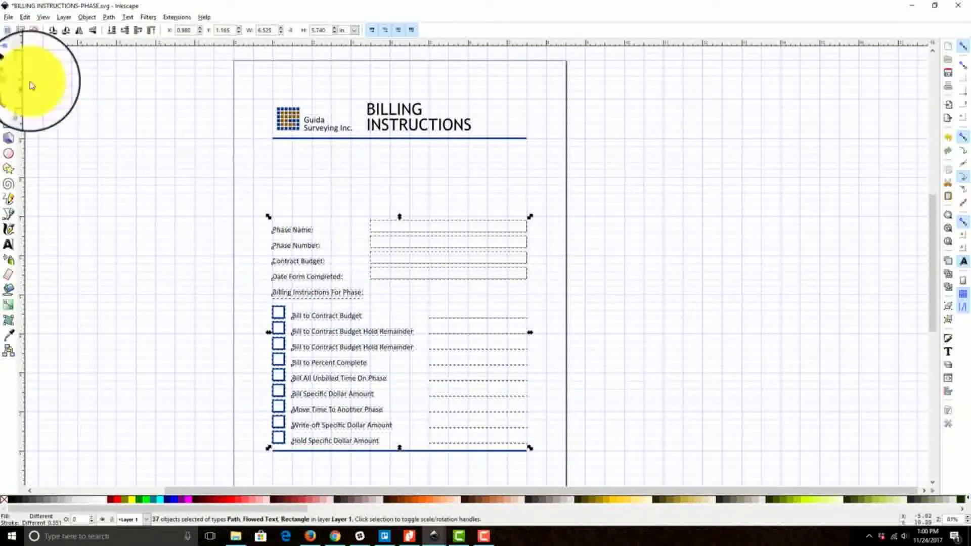
{"action": "left_click", "coordinate": [8, 97]}
{"action": "left_click_drag", "start_coordinate": [234, 91], "coordinate": [417, 219]}
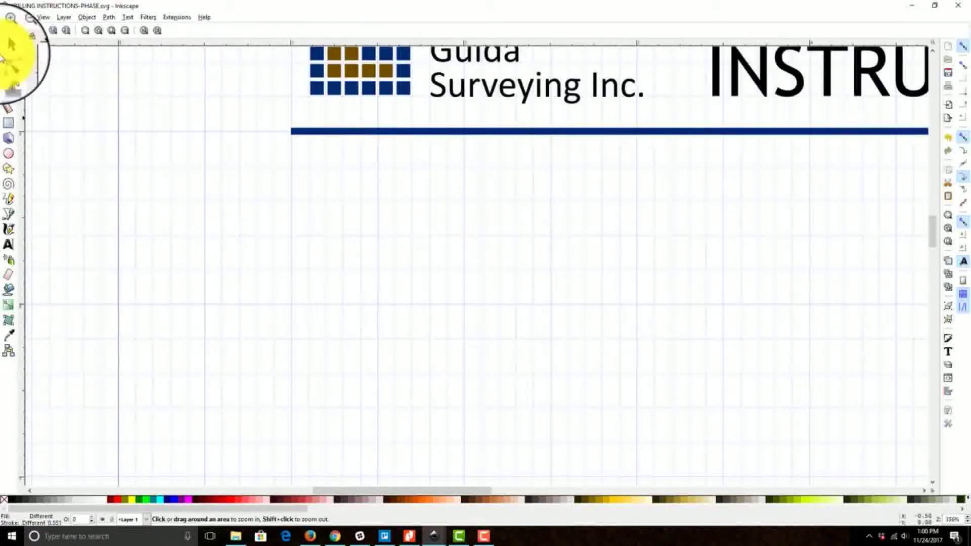
{"action": "left_click", "coordinate": [11, 47]}
{"action": "scroll", "coordinate": [425, 297], "scroll_direction": "down", "scroll_amount": 10}
{"action": "scroll", "coordinate": [425, 353], "scroll_direction": "up", "scroll_amount": 6}
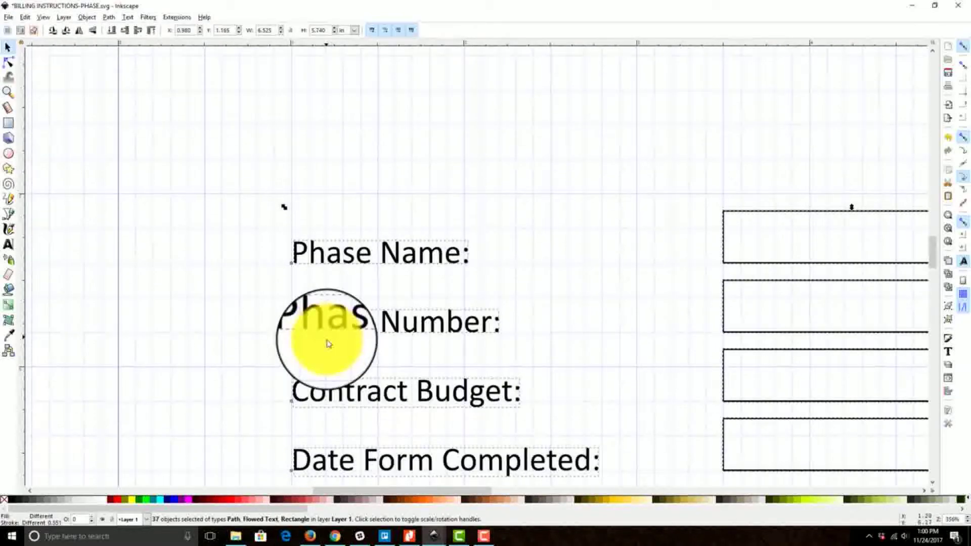
{"action": "left_click_drag", "start_coordinate": [314, 255], "coordinate": [320, 219]}
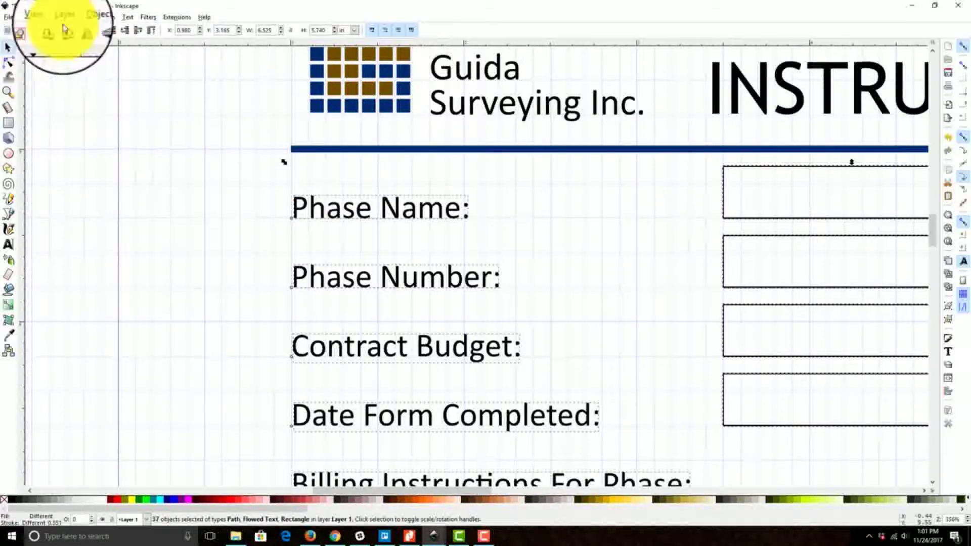
{"action": "left_click", "coordinate": [8, 92]}
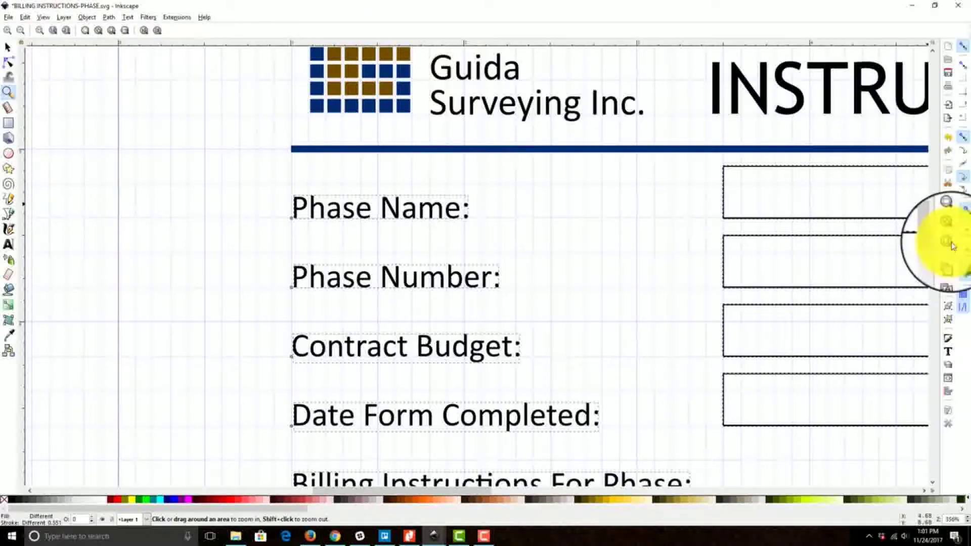
{"action": "key", "text": "5"}
{"action": "left_click", "coordinate": [8, 46]}
{"action": "left_click", "coordinate": [192, 157]}
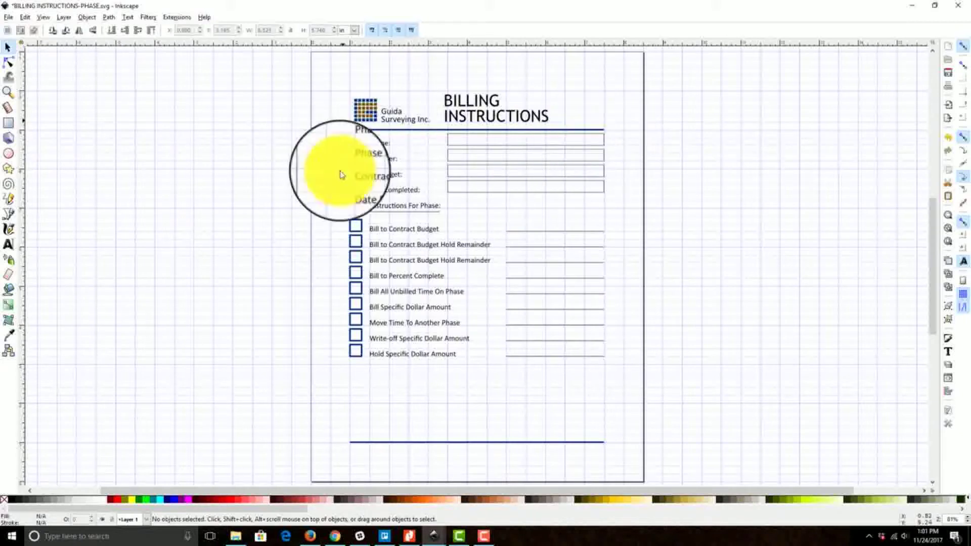
Step: Draw five evenly spaced horizontal lines, each 6.5 in long, between the checklist and the blue footer line
{"action": "left_click", "coordinate": [8, 92]}
{"action": "left_click_drag", "start_coordinate": [312, 322], "coordinate": [617, 448]}
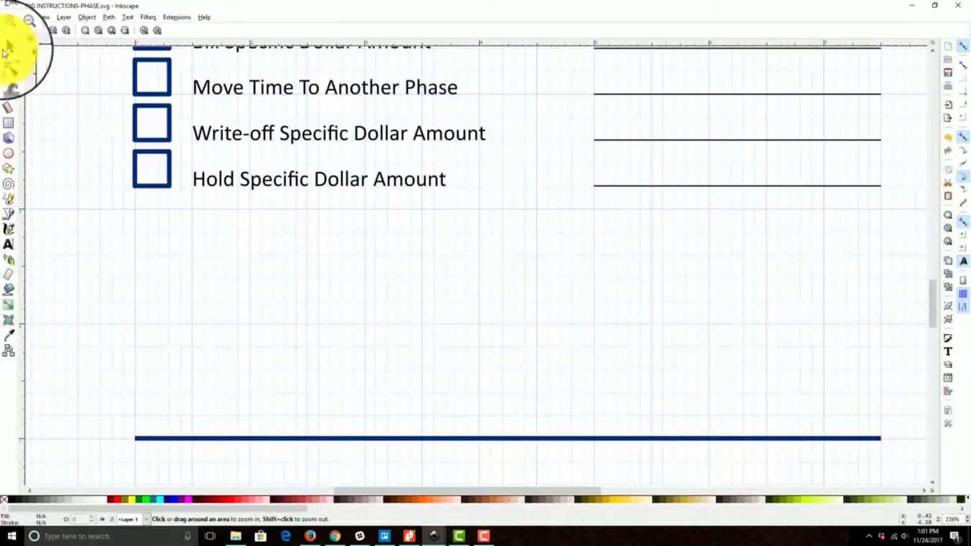
{"action": "left_click", "coordinate": [9, 214]}
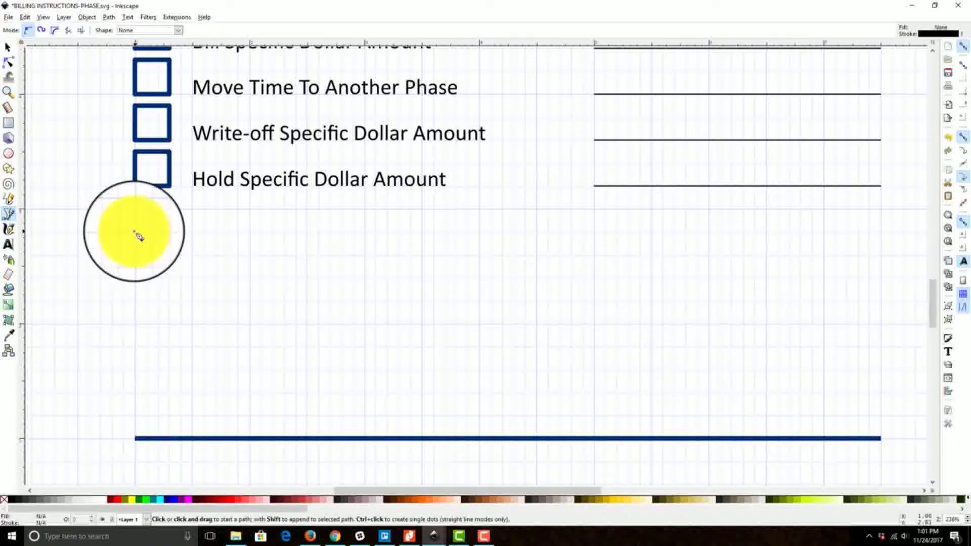
{"action": "left_click", "coordinate": [136, 232]}
{"action": "double_click", "coordinate": [881, 233]}
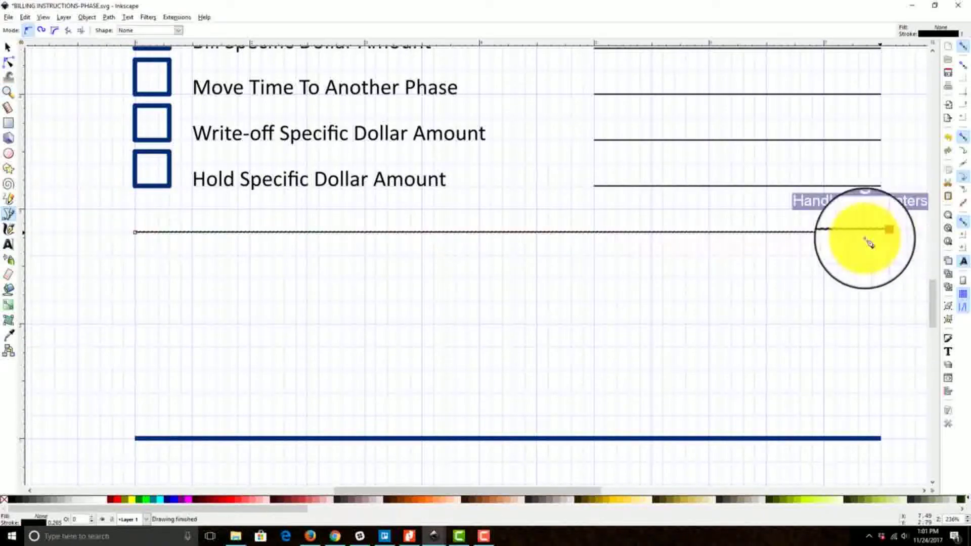
{"action": "left_click", "coordinate": [135, 277]}
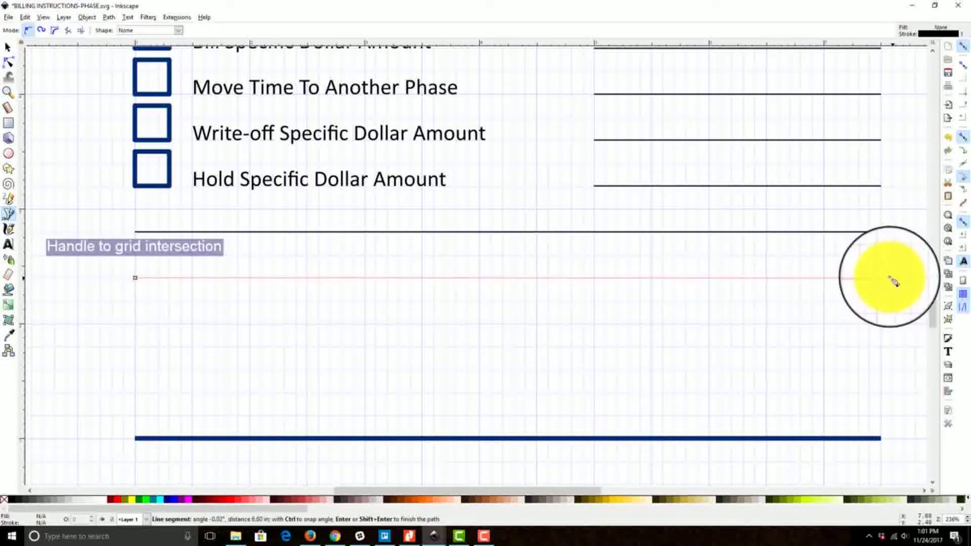
{"action": "double_click", "coordinate": [885, 280]}
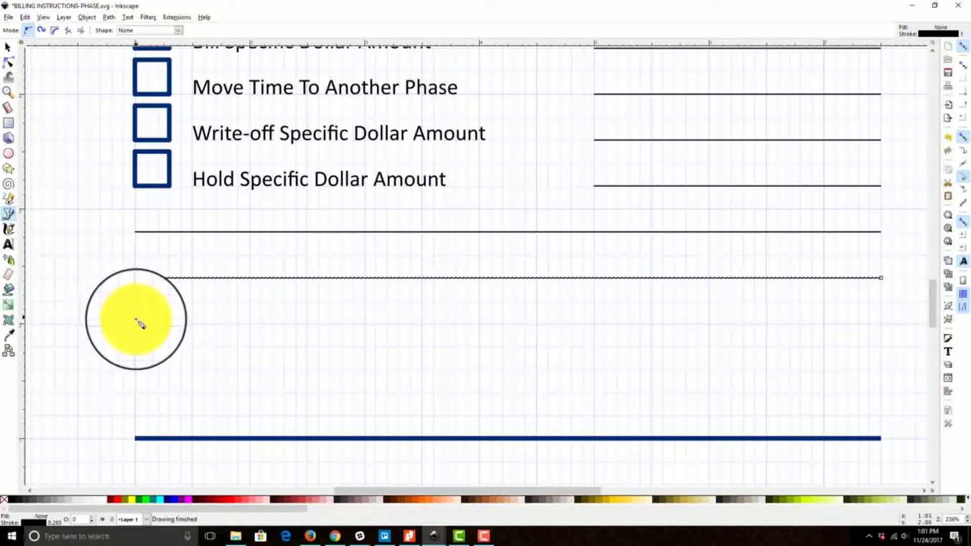
{"action": "left_click", "coordinate": [136, 325]}
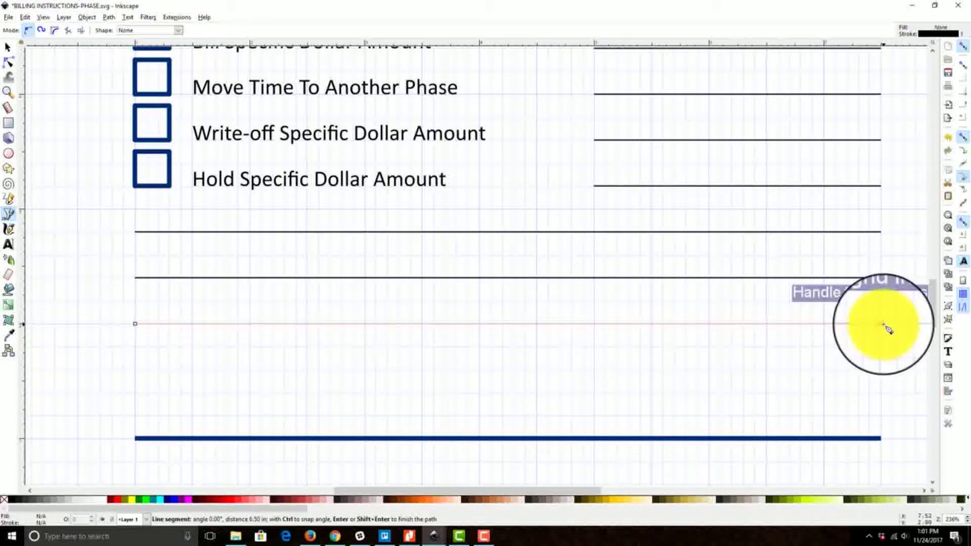
{"action": "double_click", "coordinate": [883, 324]}
{"action": "left_click", "coordinate": [135, 371]}
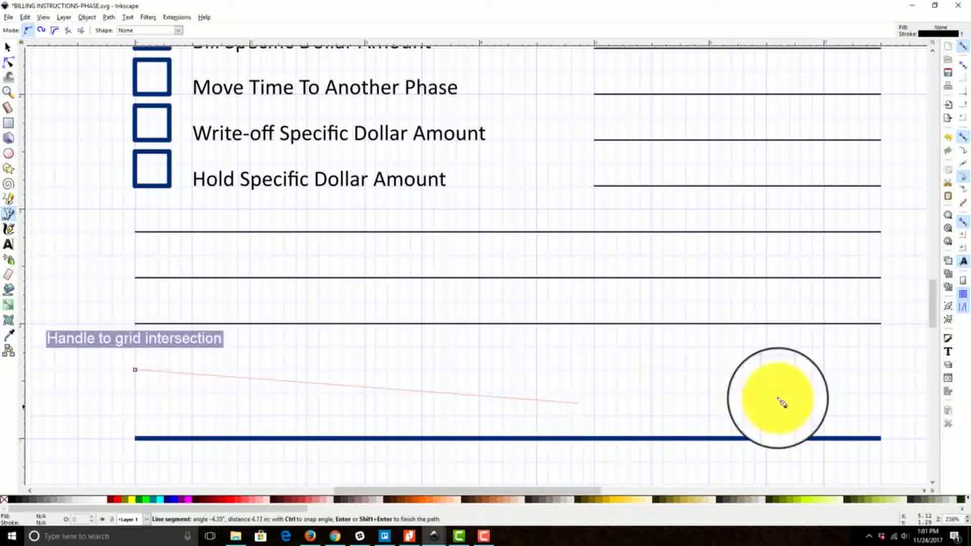
{"action": "double_click", "coordinate": [881, 370]}
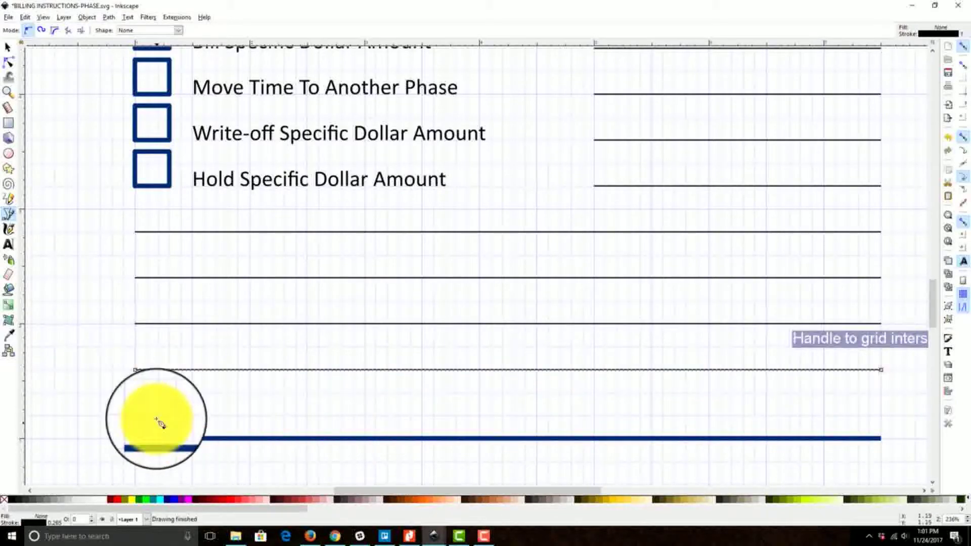
{"action": "left_click", "coordinate": [136, 417]}
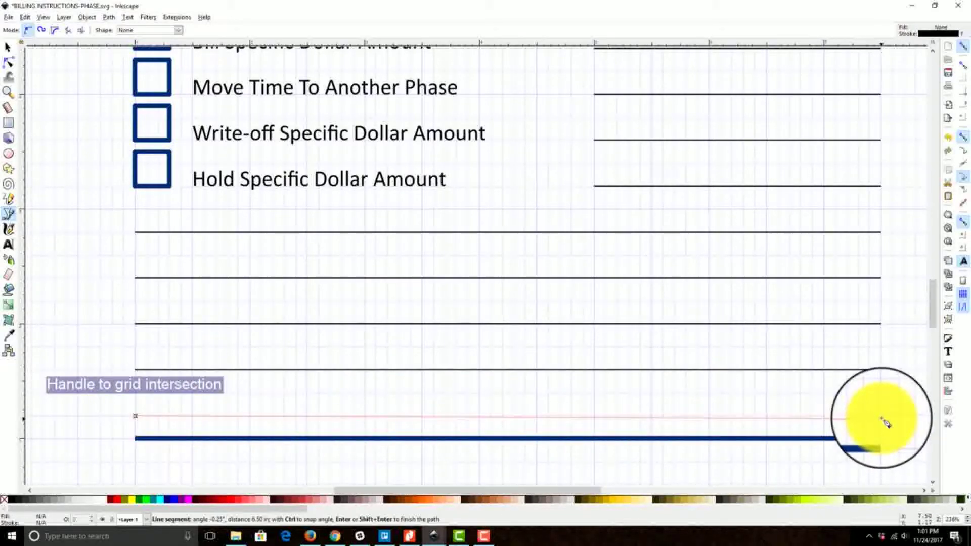
{"action": "double_click", "coordinate": [883, 418]}
{"action": "left_click", "coordinate": [7, 47]}
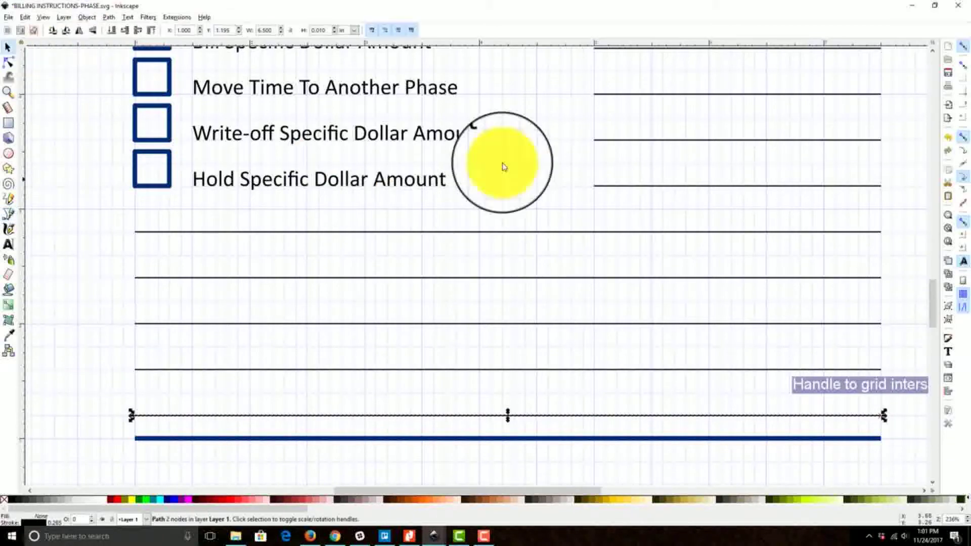
{"action": "left_click", "coordinate": [899, 271]}
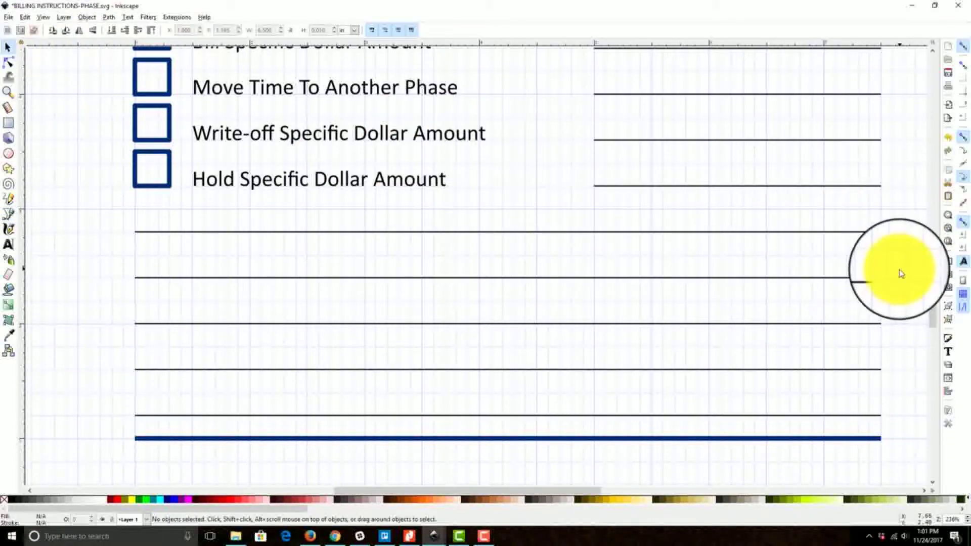
Step: Delete the uppermost of the five new writing lines
{"action": "scroll", "coordinate": [869, 307], "scroll_direction": "up", "scroll_amount": 1}
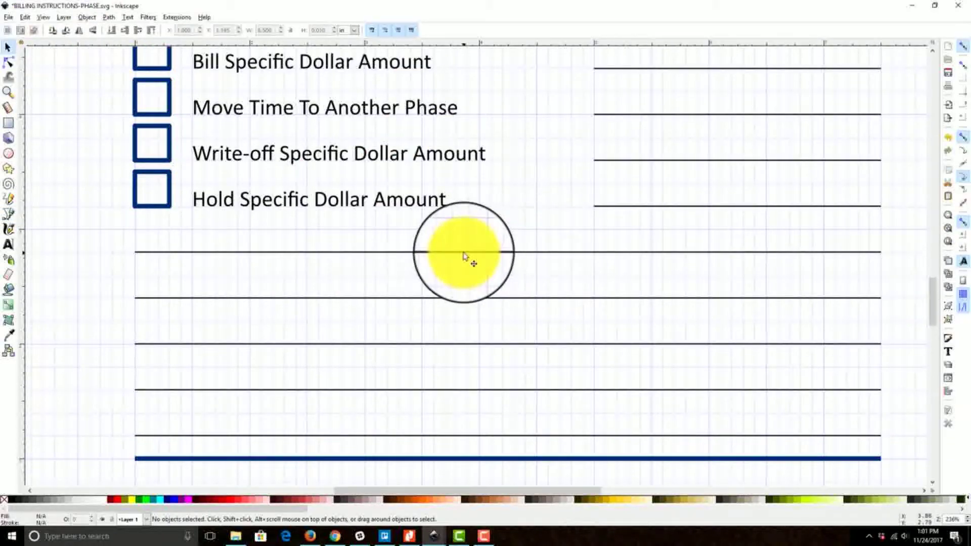
{"action": "left_click", "coordinate": [468, 251]}
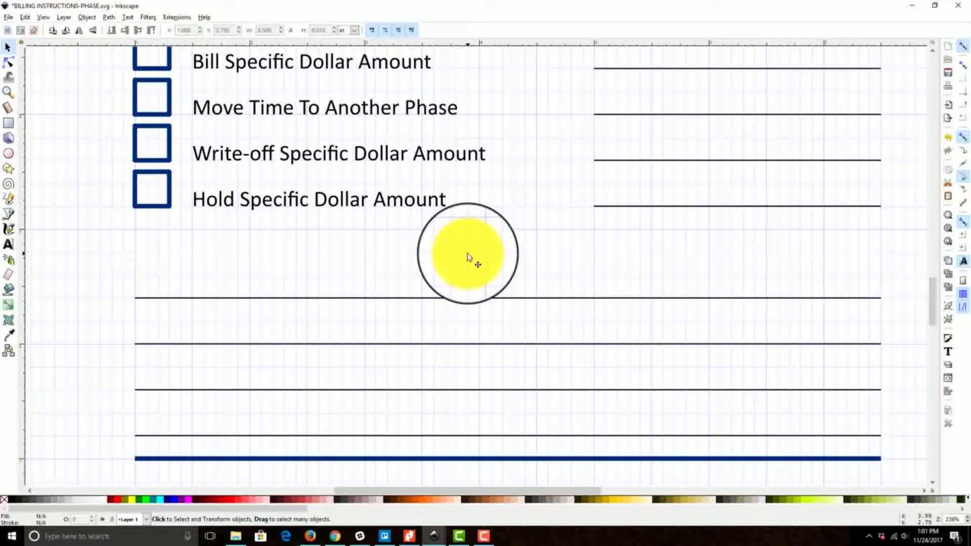
Step: Move the "Billing Instructions For Phase:" heading with its underline to just below the Hold Specific Dollar Amount row, at X 1.000, Y 2.695 in
{"action": "scroll", "coordinate": [344, 283], "scroll_direction": "up", "scroll_amount": 15}
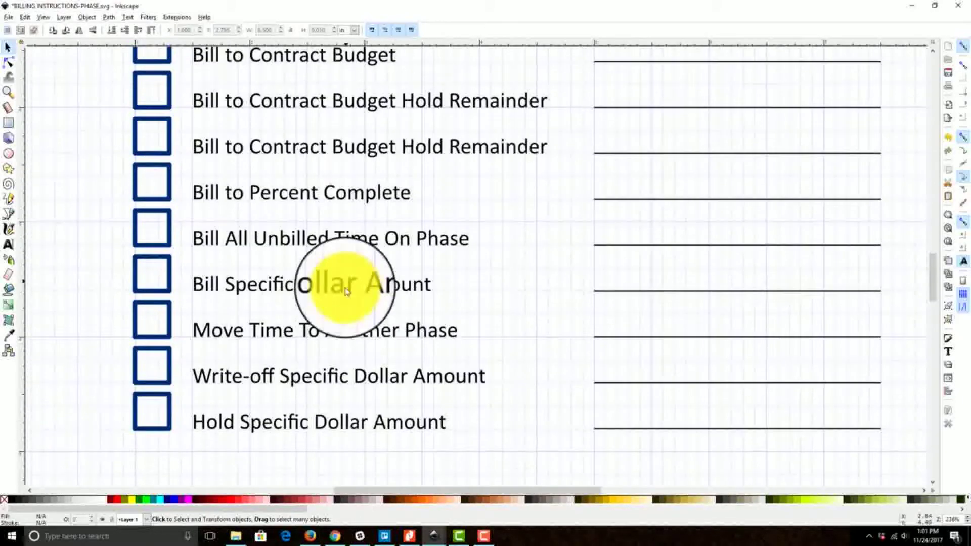
{"action": "scroll", "coordinate": [341, 319], "scroll_direction": "up", "scroll_amount": 5}
{"action": "left_click_drag", "start_coordinate": [85, 205], "coordinate": [440, 261]}
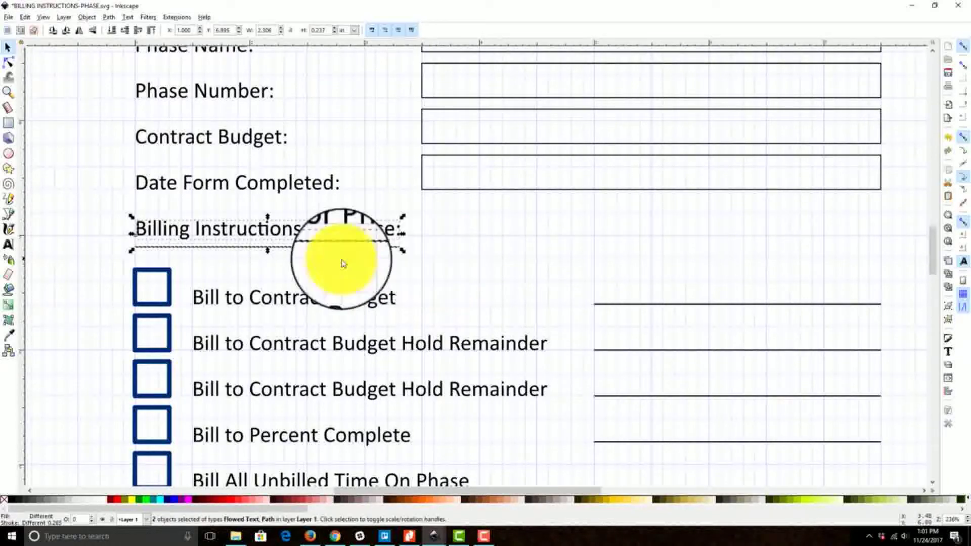
{"action": "left_click_drag", "start_coordinate": [153, 228], "coordinate": [144, 108]}
{"action": "key", "text": "Escape"}
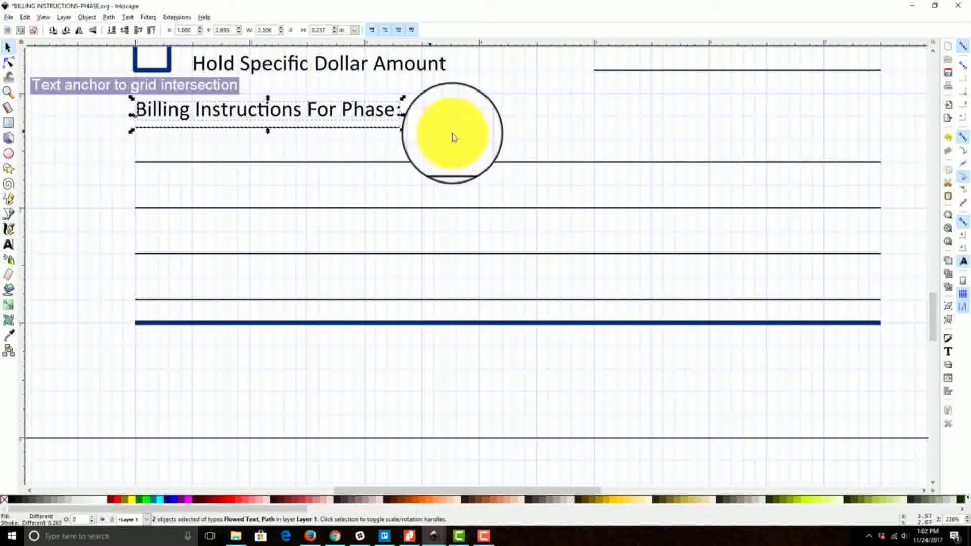
{"action": "left_click", "coordinate": [450, 134]}
Step: Change the text of the moved heading to "Description of Work Performed:"
{"action": "left_click", "coordinate": [375, 112]}
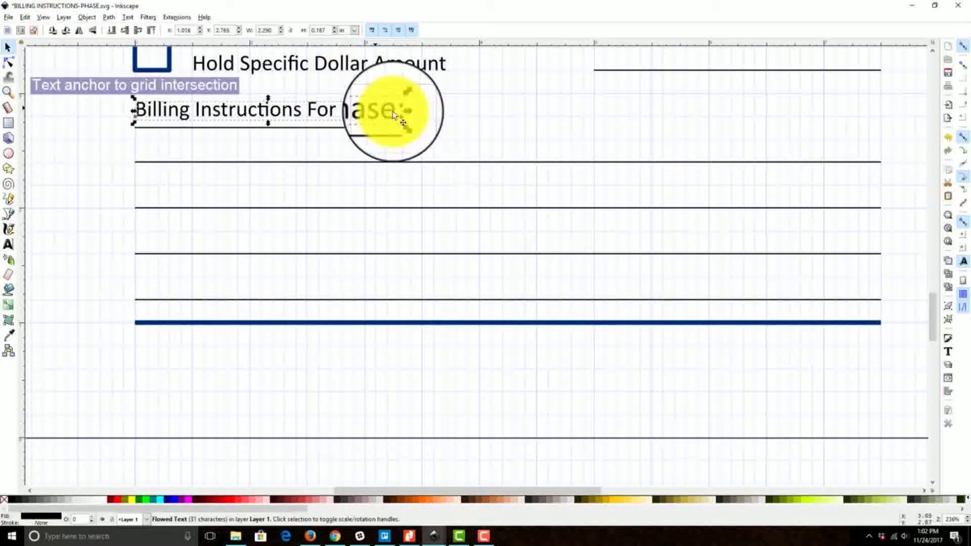
{"action": "left_click", "coordinate": [948, 353]}
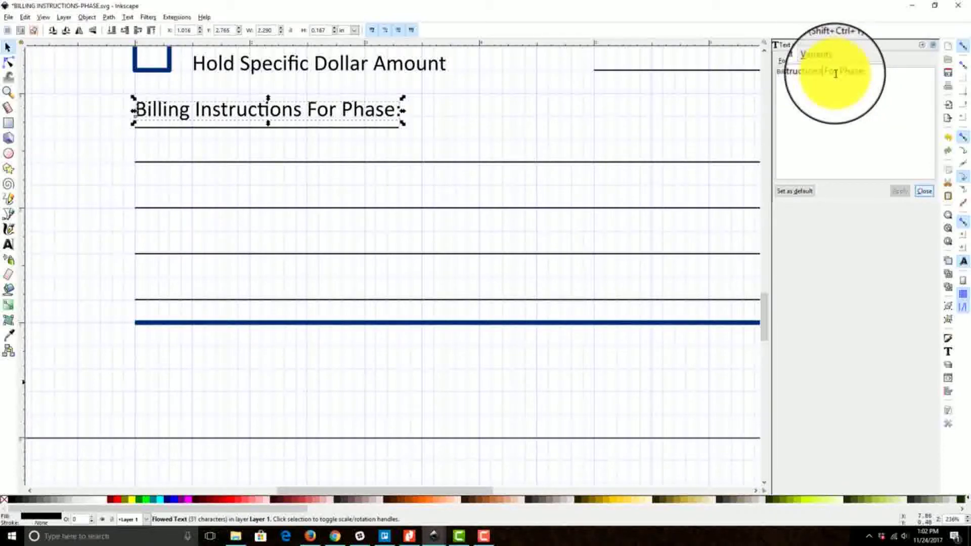
{"action": "left_click_drag", "start_coordinate": [835, 73], "coordinate": [719, 74]}
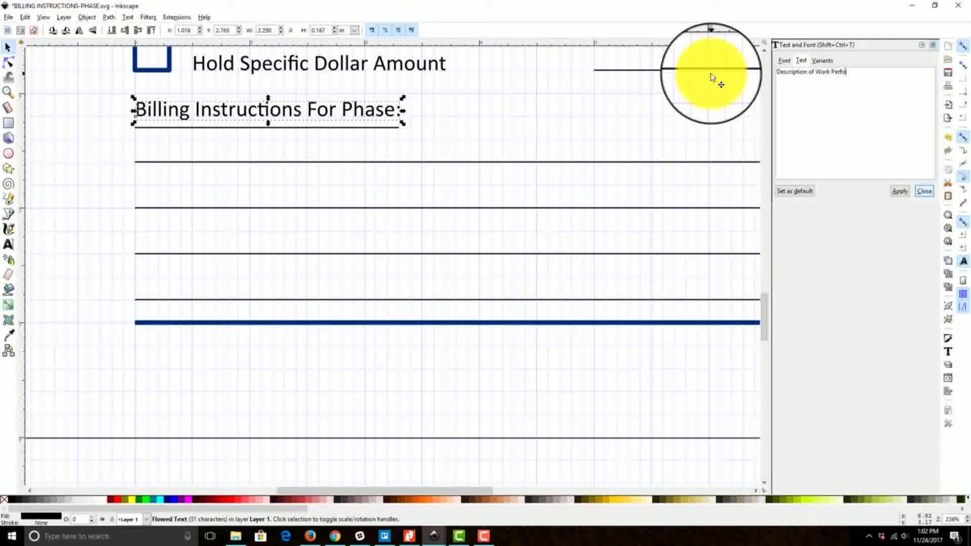
{"action": "left_click", "coordinate": [911, 196]}
{"action": "left_click", "coordinate": [929, 193]}
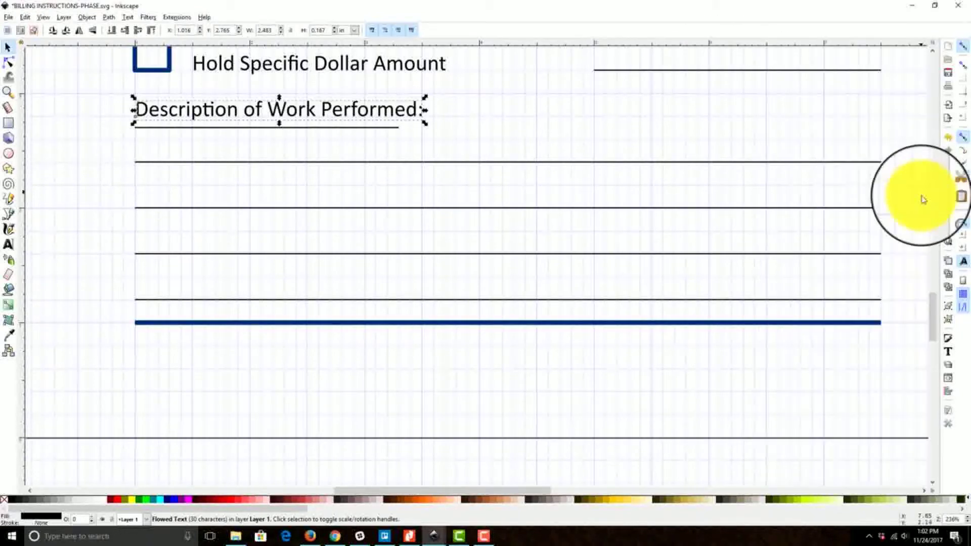
Step: Set the document grid's vertical spacing to 0.1 in
{"action": "left_click", "coordinate": [368, 135]}
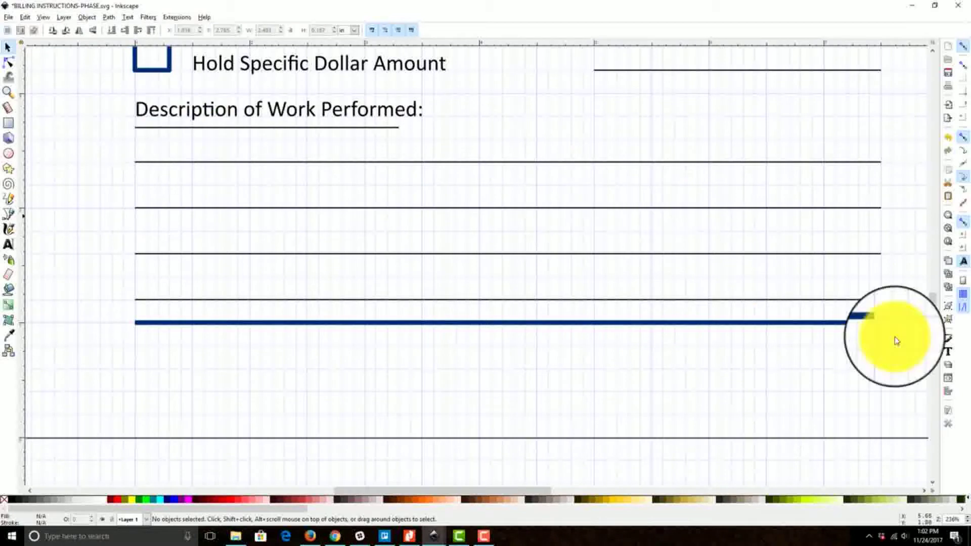
{"action": "left_click", "coordinate": [950, 412]}
{"action": "double_click", "coordinate": [930, 192]}
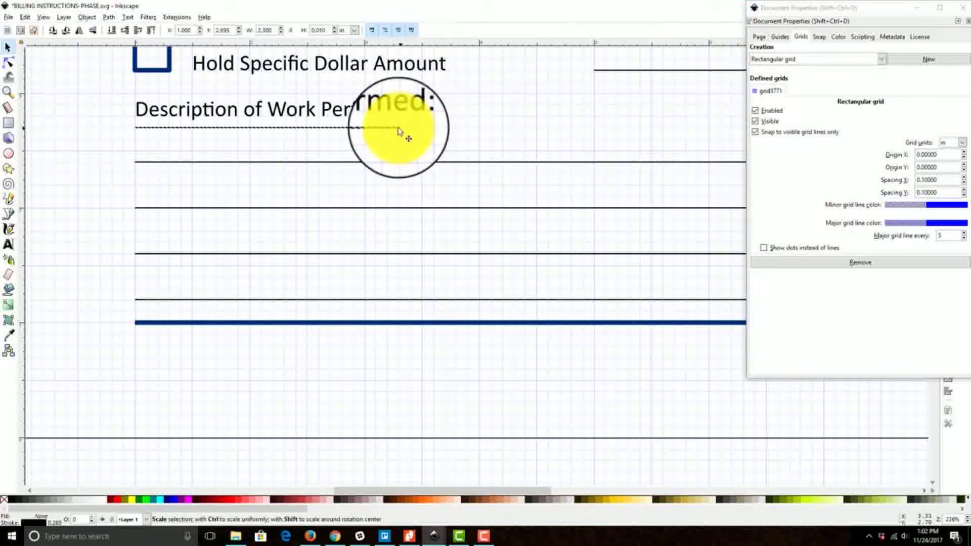
Step: Extend the underline of the Description of Work Performed heading to the end of its text, about 2.5 in long
{"action": "left_click_drag", "start_coordinate": [400, 128], "coordinate": [422, 127]}
{"action": "left_click", "coordinate": [959, 19]}
{"action": "key", "text": "Escape"}
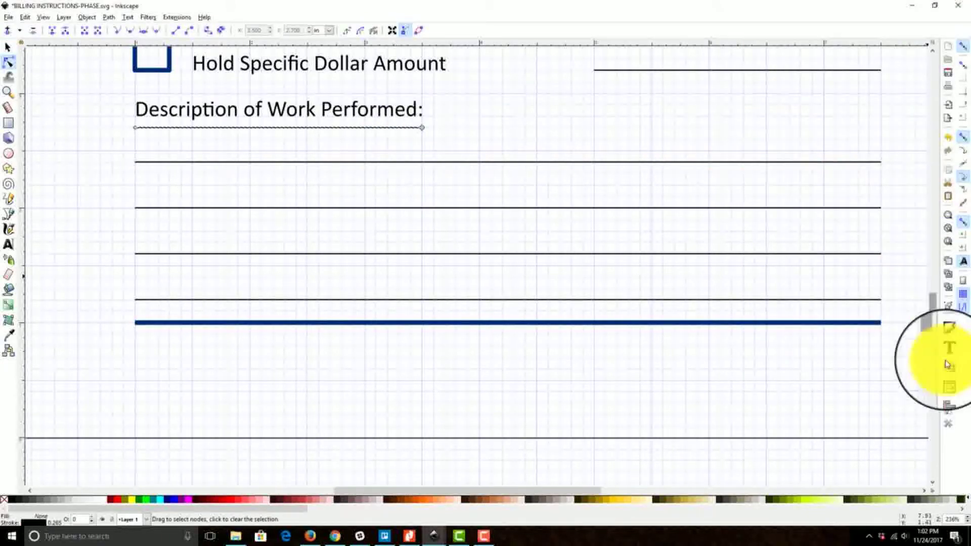
Step: Set the document grid's vertical spacing back to 0.2 in and close the document properties
{"action": "left_click", "coordinate": [948, 425]}
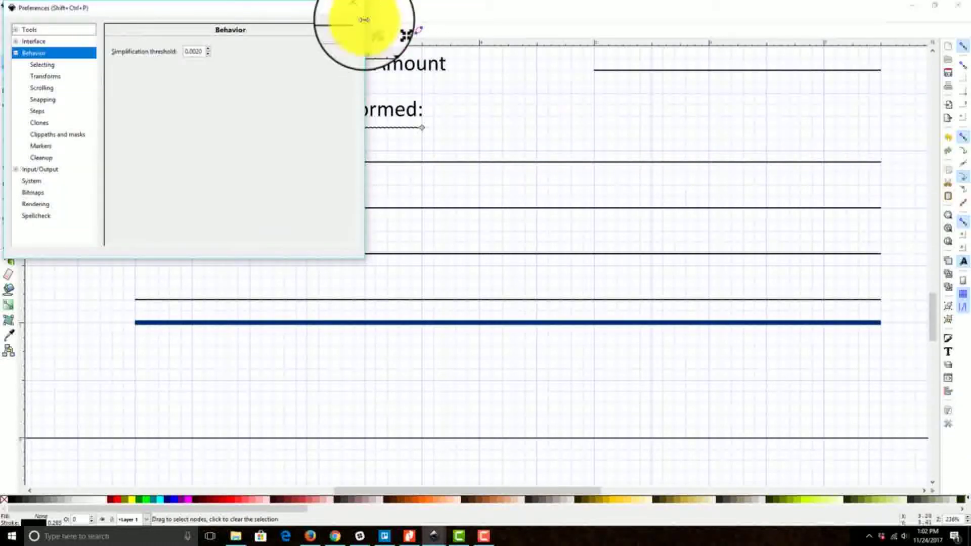
{"action": "left_click", "coordinate": [351, 7]}
{"action": "left_click", "coordinate": [948, 414]}
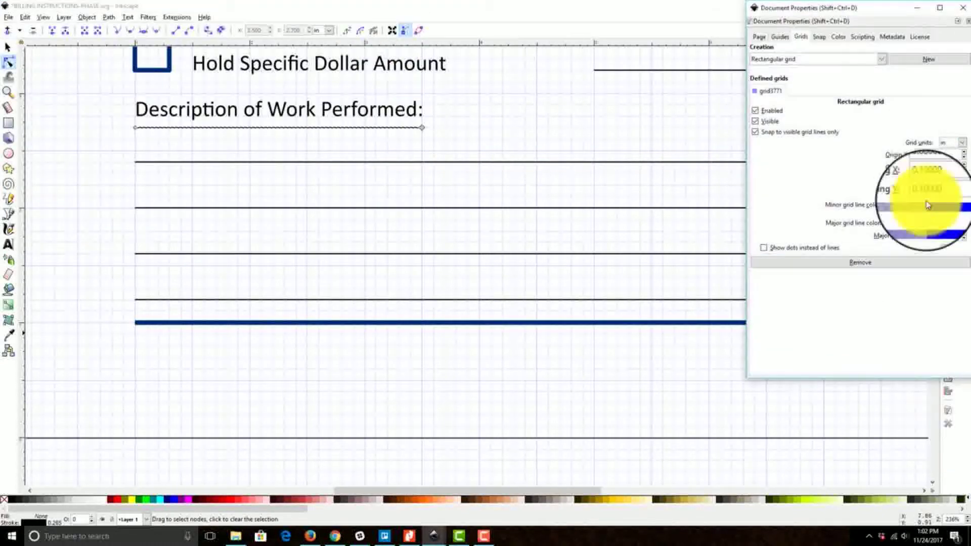
{"action": "left_click_drag", "start_coordinate": [949, 196], "coordinate": [872, 185]}
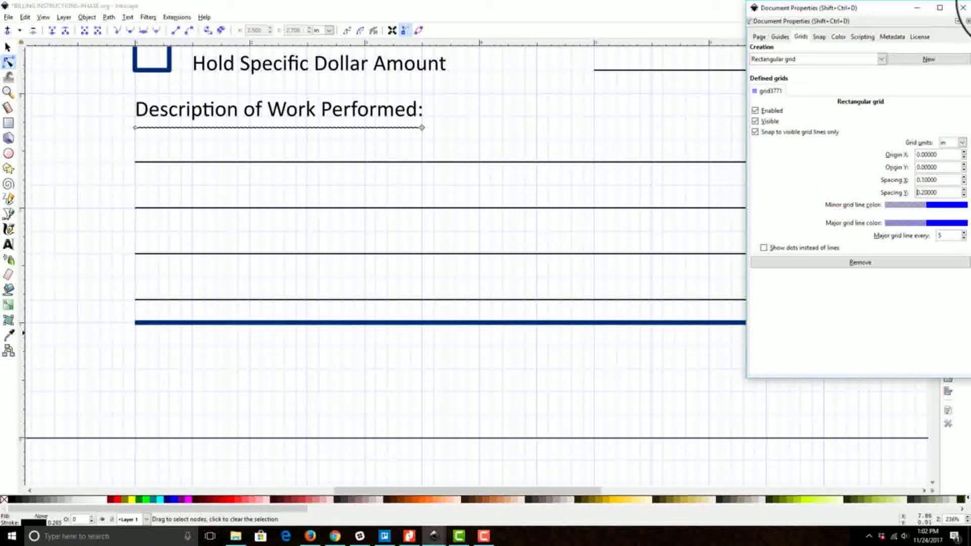
{"action": "left_click", "coordinate": [960, 9]}
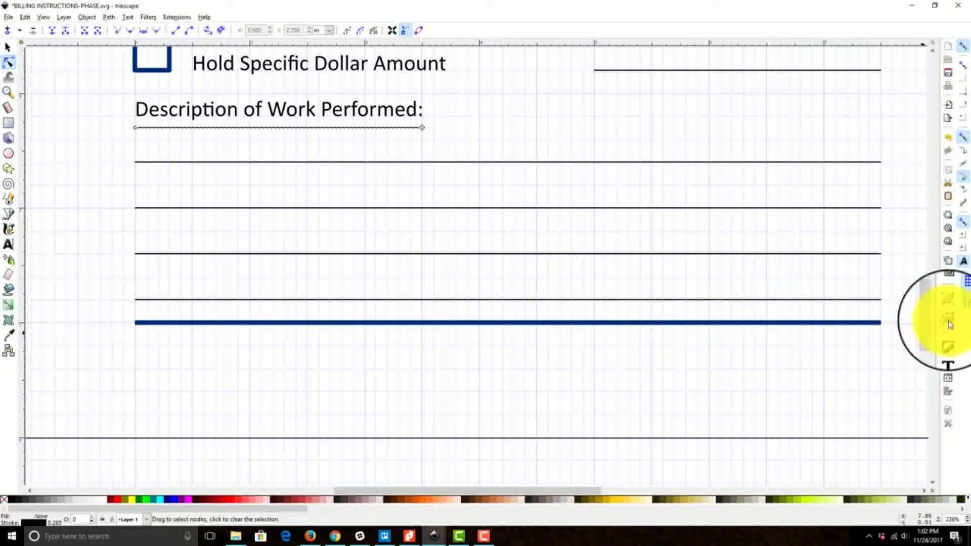
Step: Disable the rectangular grid of the document, view the whole page and clear the selection of the heading underline
{"action": "left_click", "coordinate": [948, 243]}
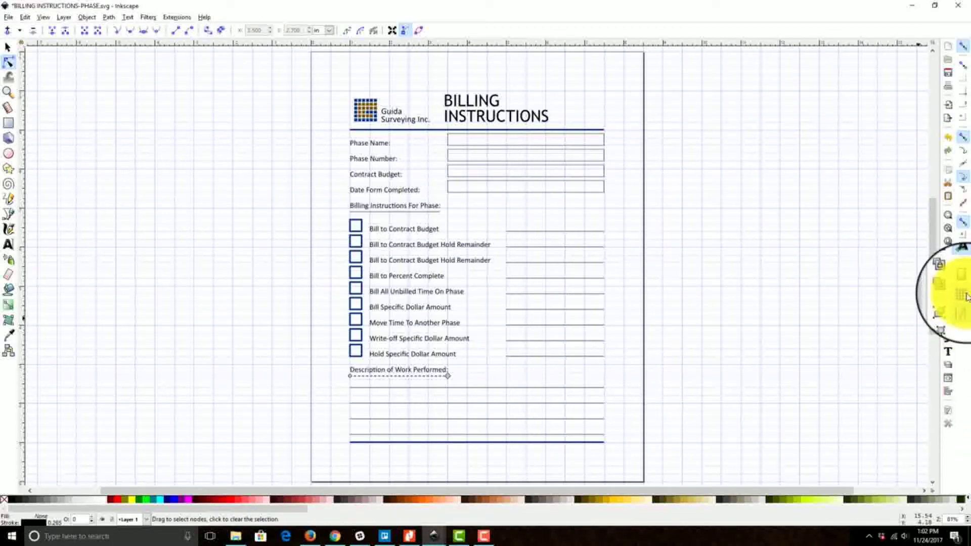
{"action": "left_click", "coordinate": [947, 411]}
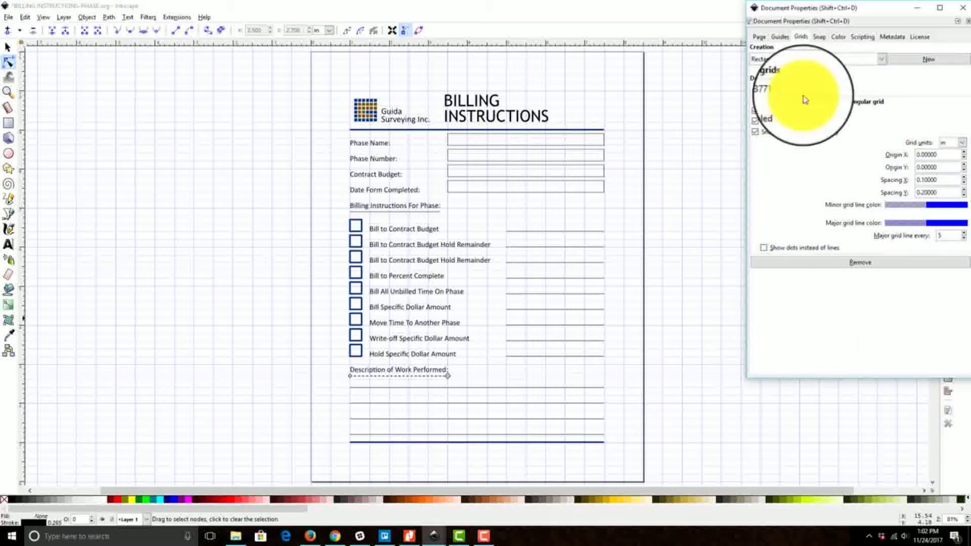
{"action": "left_click", "coordinate": [755, 112]}
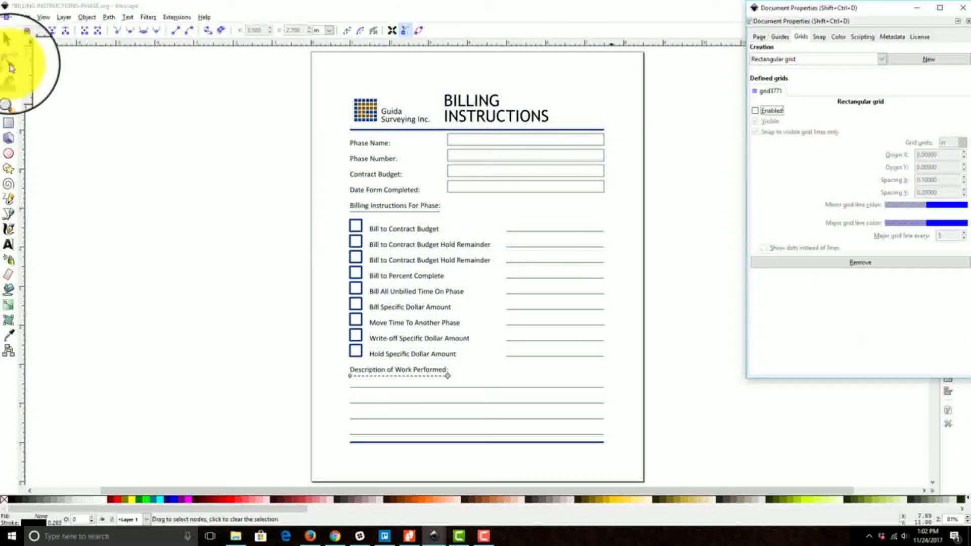
{"action": "left_click", "coordinate": [8, 47]}
{"action": "left_click", "coordinate": [300, 293]}
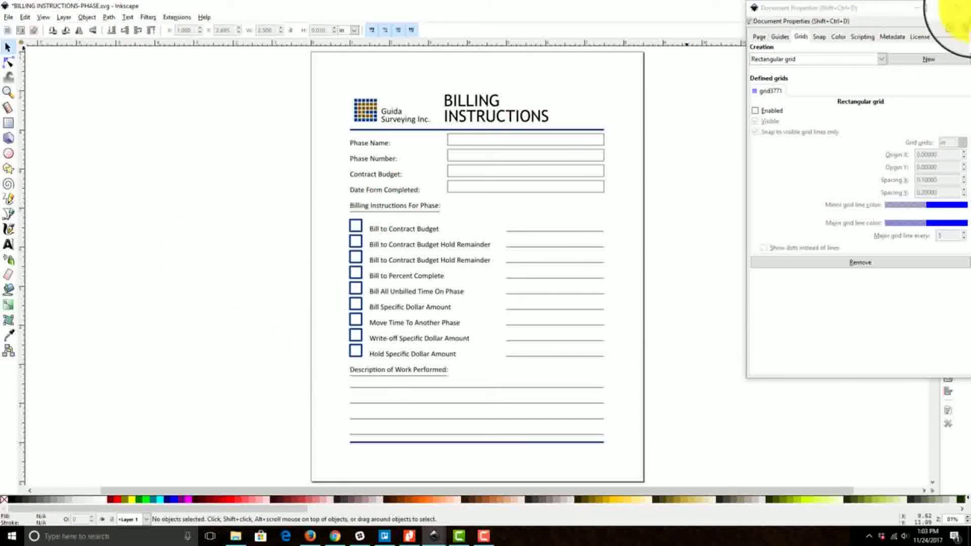
{"action": "left_click", "coordinate": [965, 12]}
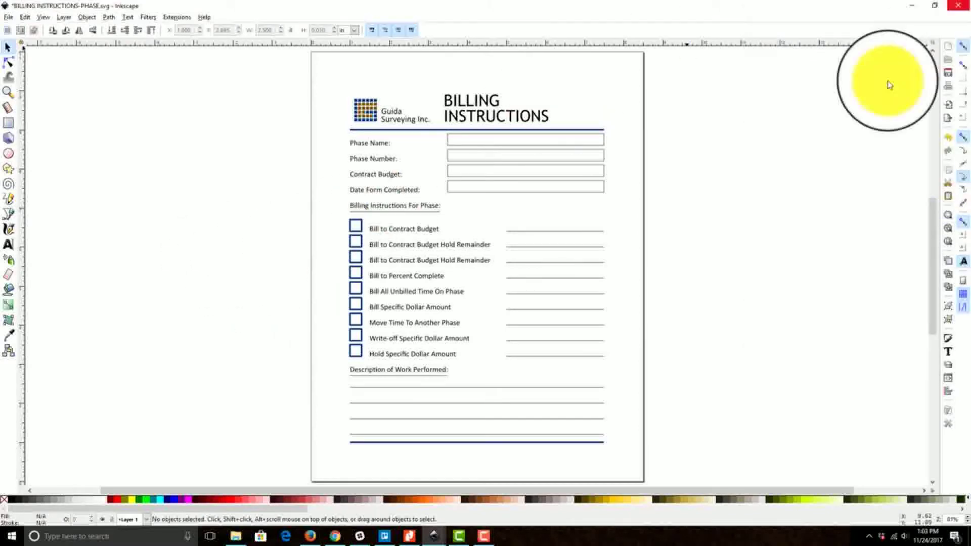
Step: Save the SVG drawing and save it also as a PDF 1.5 file with embedded fonts in the FORMS folder
{"action": "left_click", "coordinate": [948, 75]}
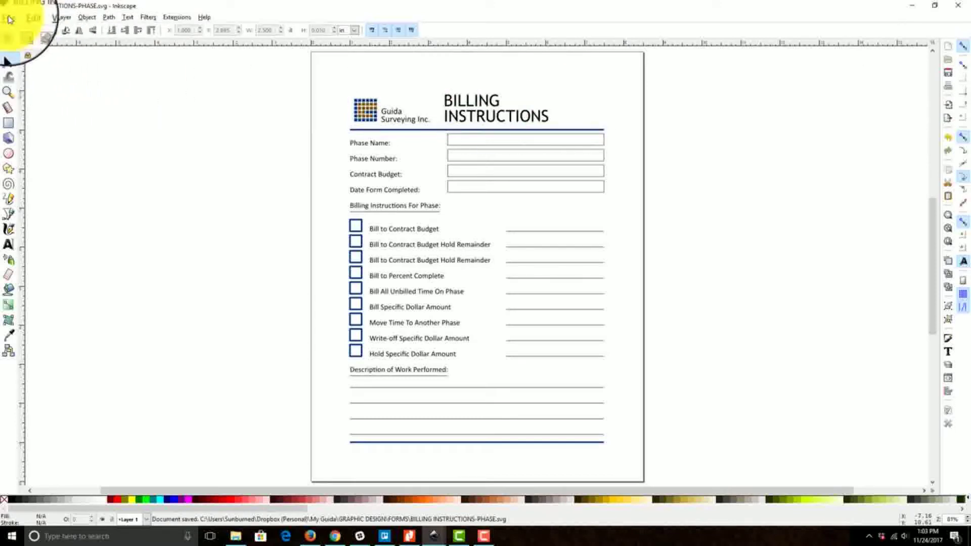
{"action": "left_click", "coordinate": [11, 18]}
{"action": "left_click", "coordinate": [40, 89]}
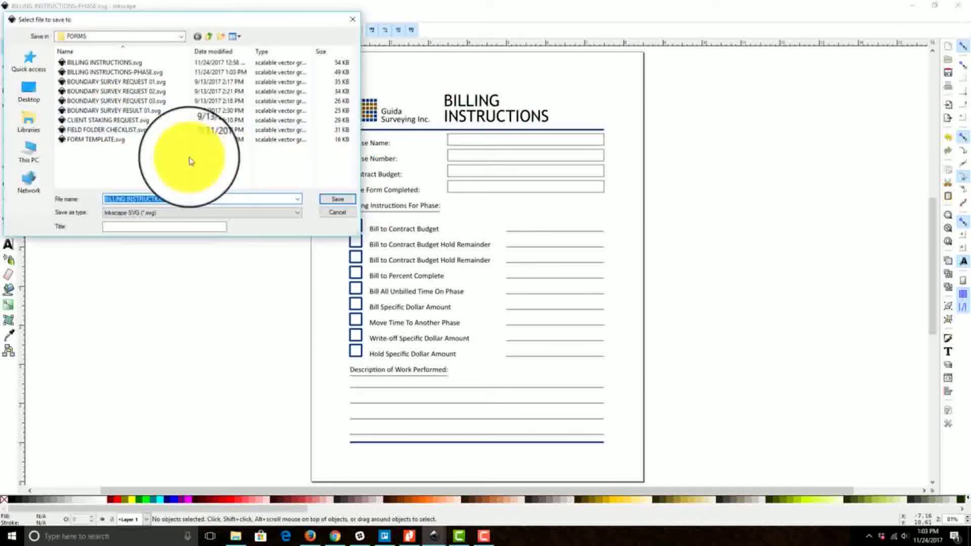
{"action": "left_click", "coordinate": [200, 216]}
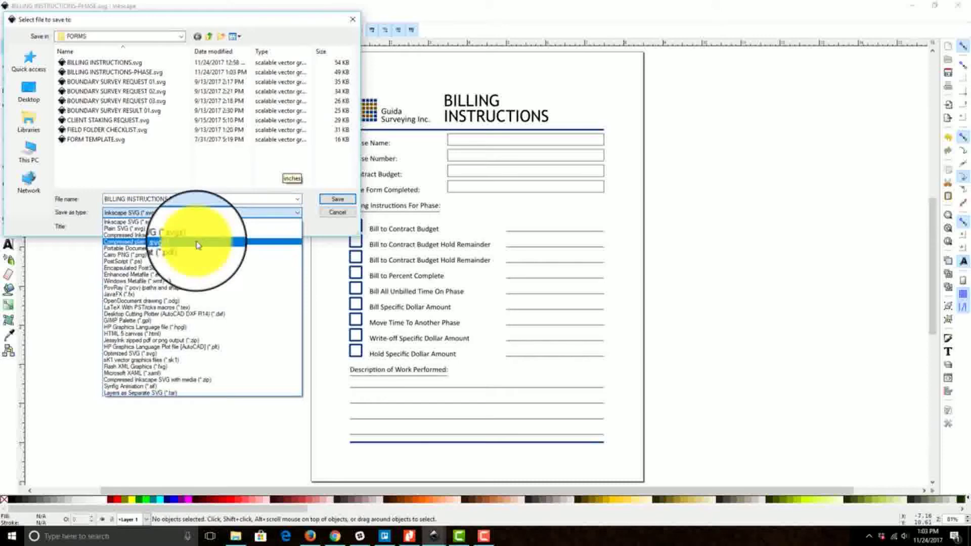
{"action": "left_click", "coordinate": [200, 245]}
{"action": "left_click", "coordinate": [329, 204]}
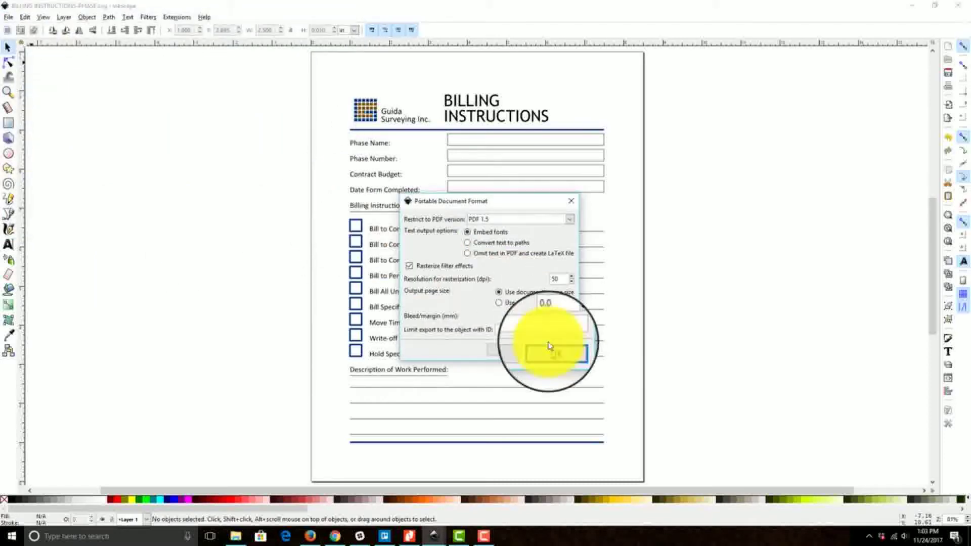
{"action": "left_click", "coordinate": [552, 347]}
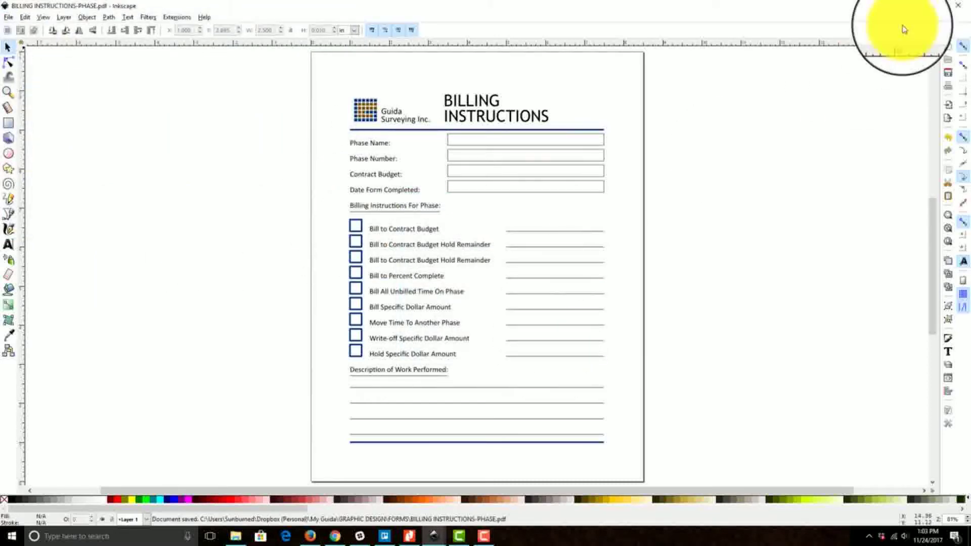
Step: Close the drawing without saving again, and open BILLING INSTRUCTIONS-PHASE.pdf from the GRAPHIC DESIGN\FORMS folder in File Explorer
{"action": "left_click", "coordinate": [956, 5]}
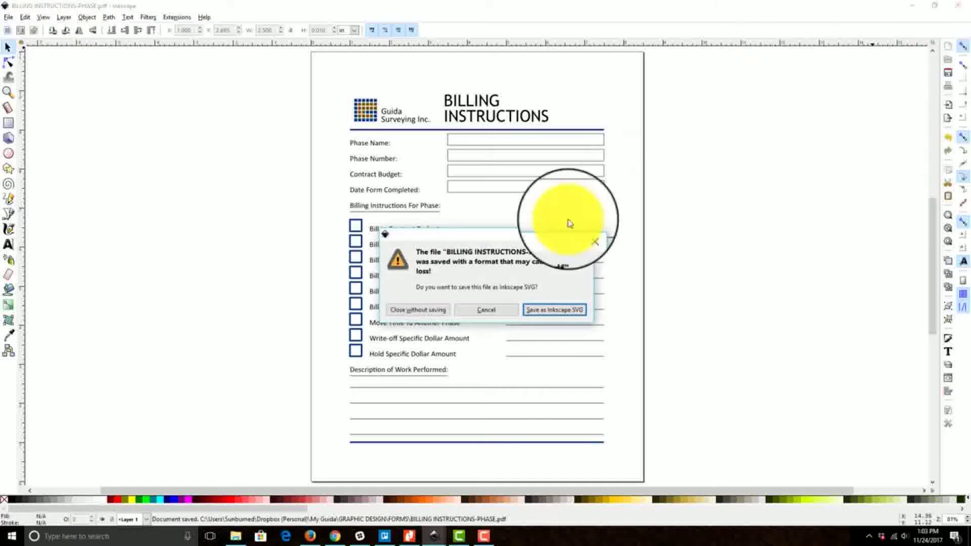
{"action": "left_click", "coordinate": [430, 311]}
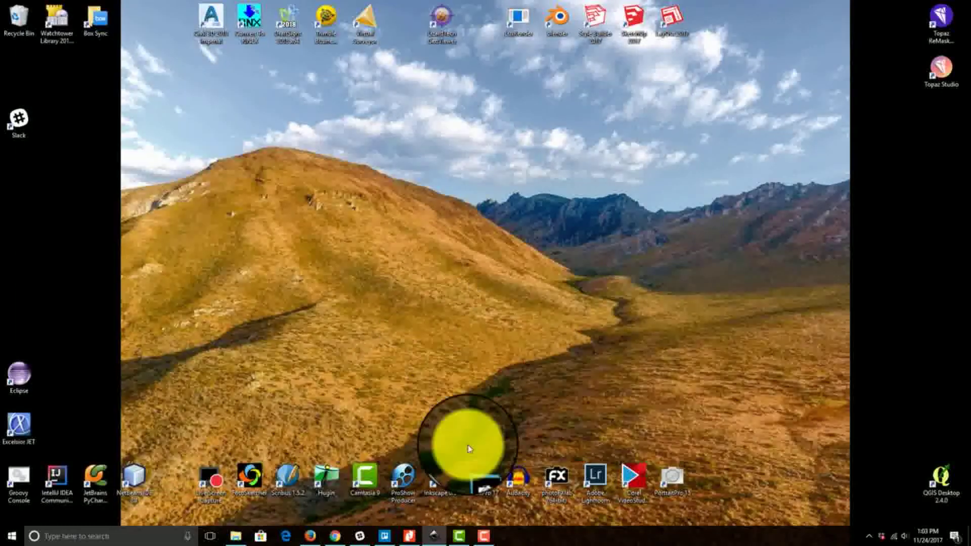
{"action": "left_click", "coordinate": [242, 539]}
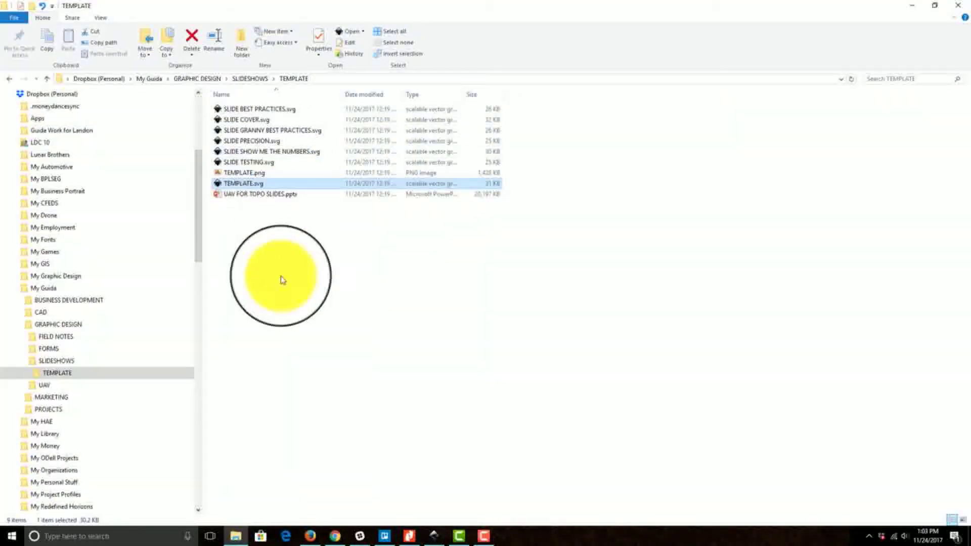
{"action": "left_click", "coordinate": [197, 79]}
{"action": "double_click", "coordinate": [244, 122]}
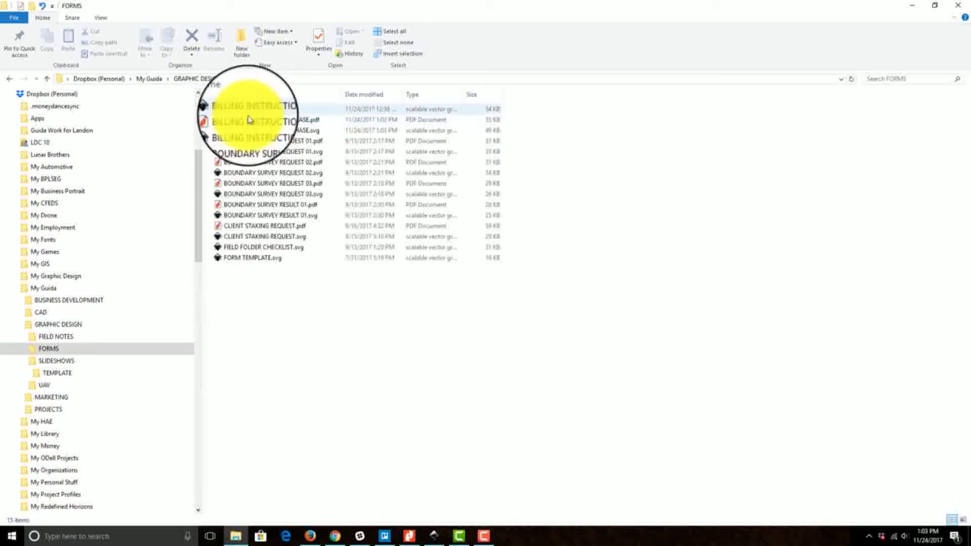
{"action": "double_click", "coordinate": [247, 119]}
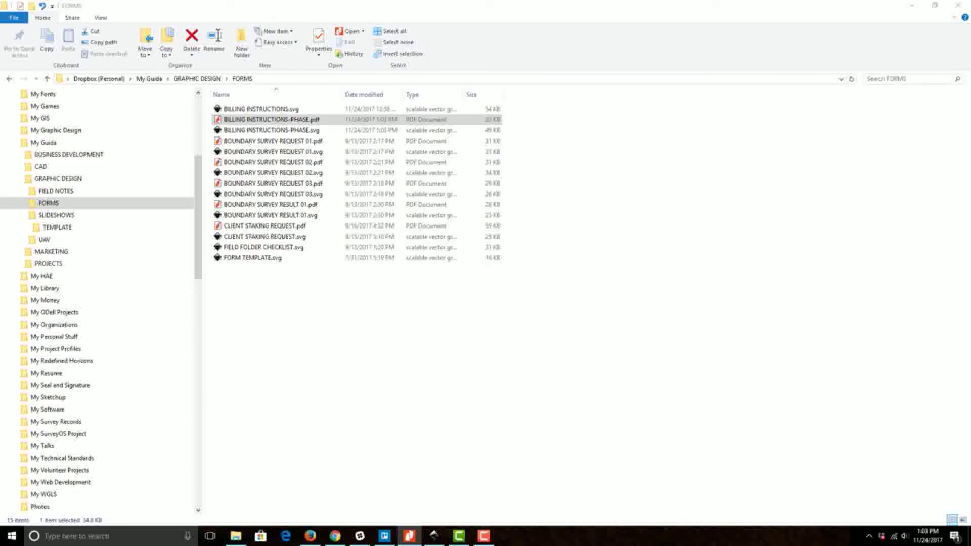
Step: Examine the exported PDF form from the header and phase fields through the billing checklist to the work description lines
{"action": "scroll", "coordinate": [559, 264], "scroll_direction": "down", "scroll_amount": 3}
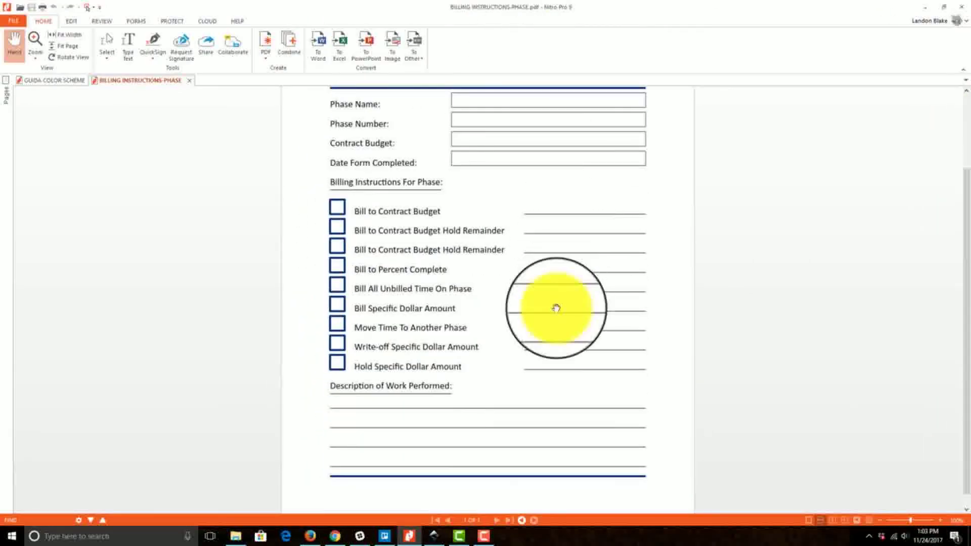
{"action": "scroll", "coordinate": [656, 487], "scroll_direction": "up", "scroll_amount": 3}
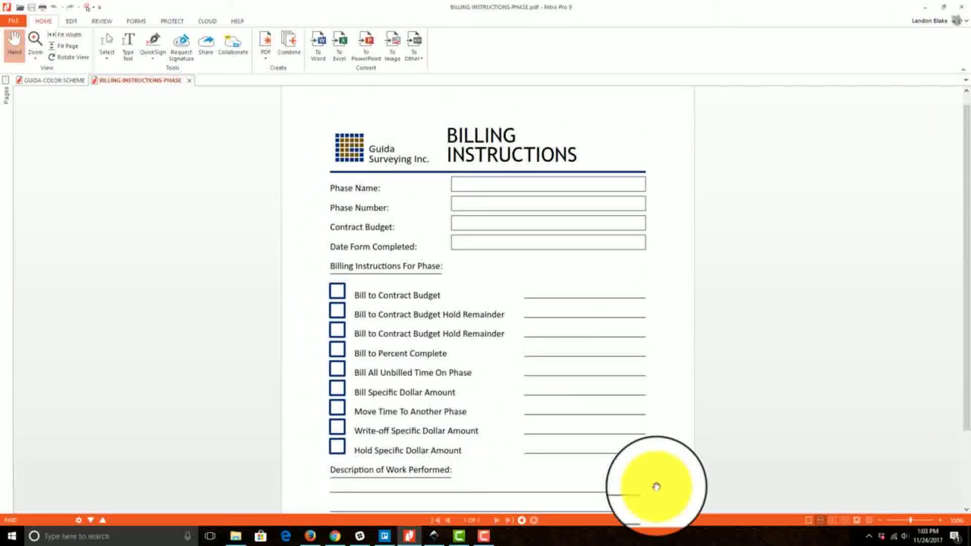
{"action": "scroll", "coordinate": [653, 483], "scroll_direction": "down", "scroll_amount": 2}
{"action": "scroll", "coordinate": [372, 275], "scroll_direction": "up", "scroll_amount": 2}
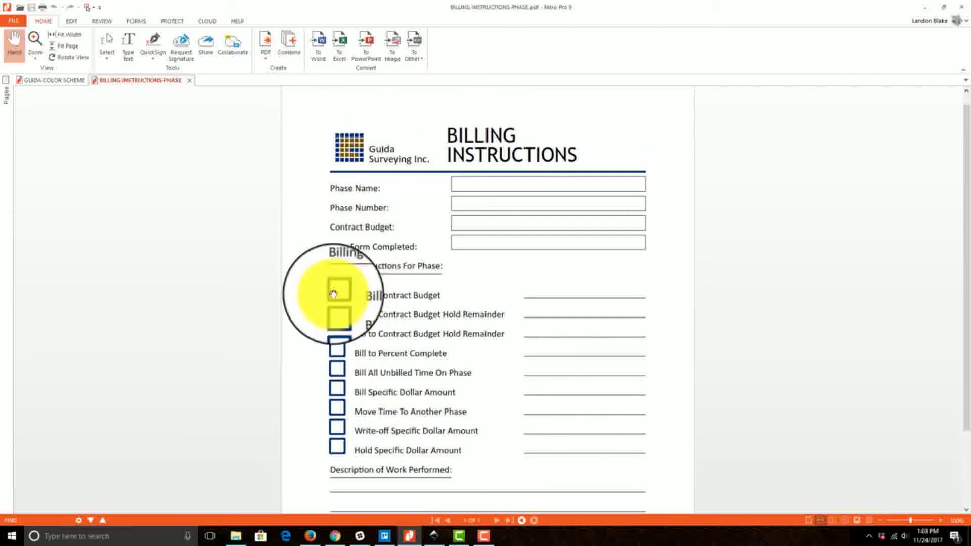
{"action": "scroll", "coordinate": [348, 451], "scroll_direction": "up", "scroll_amount": 1}
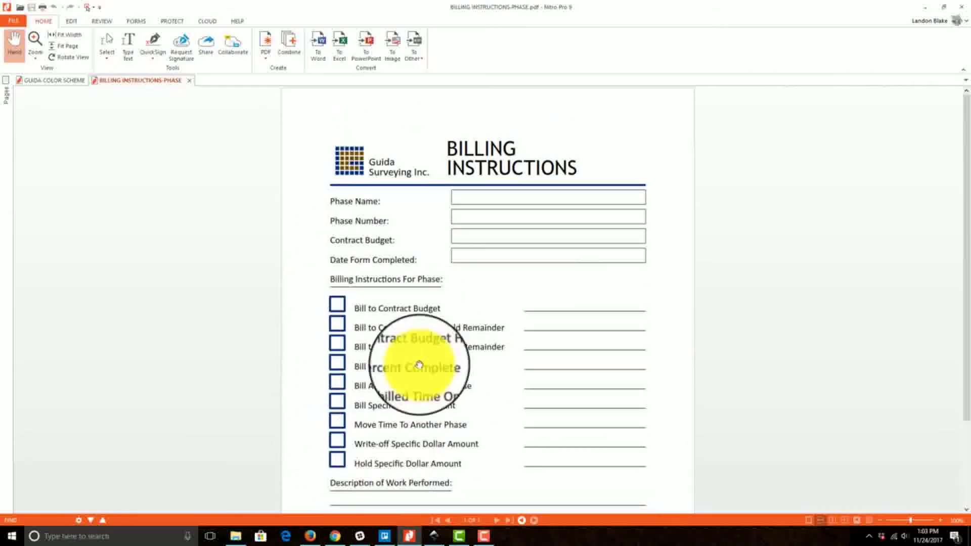
{"action": "scroll", "coordinate": [319, 353], "scroll_direction": "down", "scroll_amount": 2}
{"action": "scroll", "coordinate": [611, 427], "scroll_direction": "down", "scroll_amount": 1}
{"action": "scroll", "coordinate": [611, 429], "scroll_direction": "up", "scroll_amount": 2}
{"action": "scroll", "coordinate": [605, 432], "scroll_direction": "down", "scroll_amount": 1}
{"action": "scroll", "coordinate": [564, 401], "scroll_direction": "down", "scroll_amount": 1}
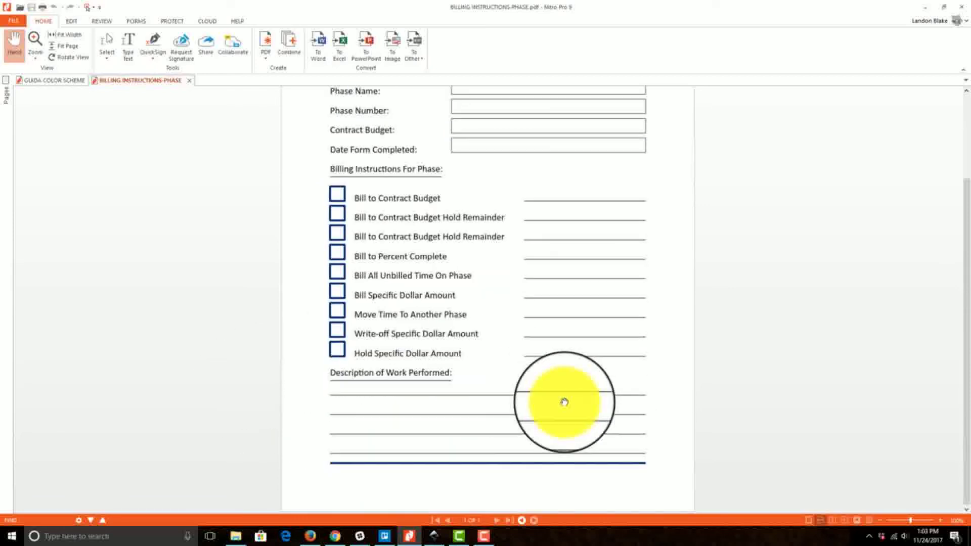
{"action": "scroll", "coordinate": [676, 283], "scroll_direction": "up", "scroll_amount": 3}
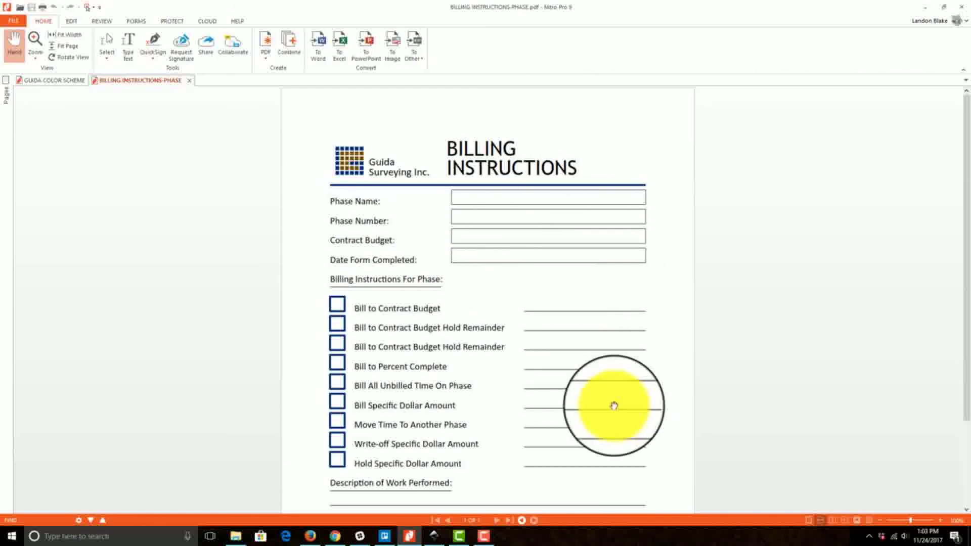
{"action": "scroll", "coordinate": [486, 417], "scroll_direction": "down", "scroll_amount": 2}
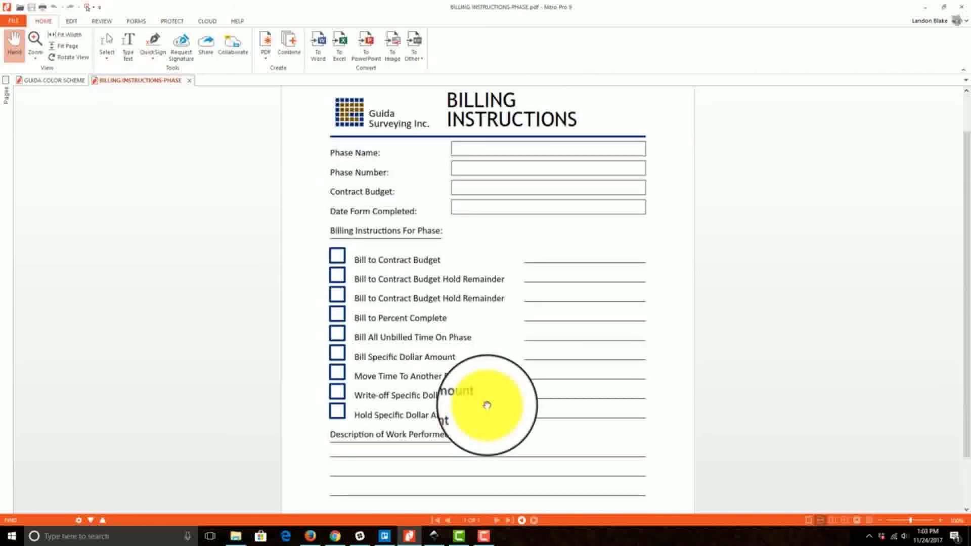